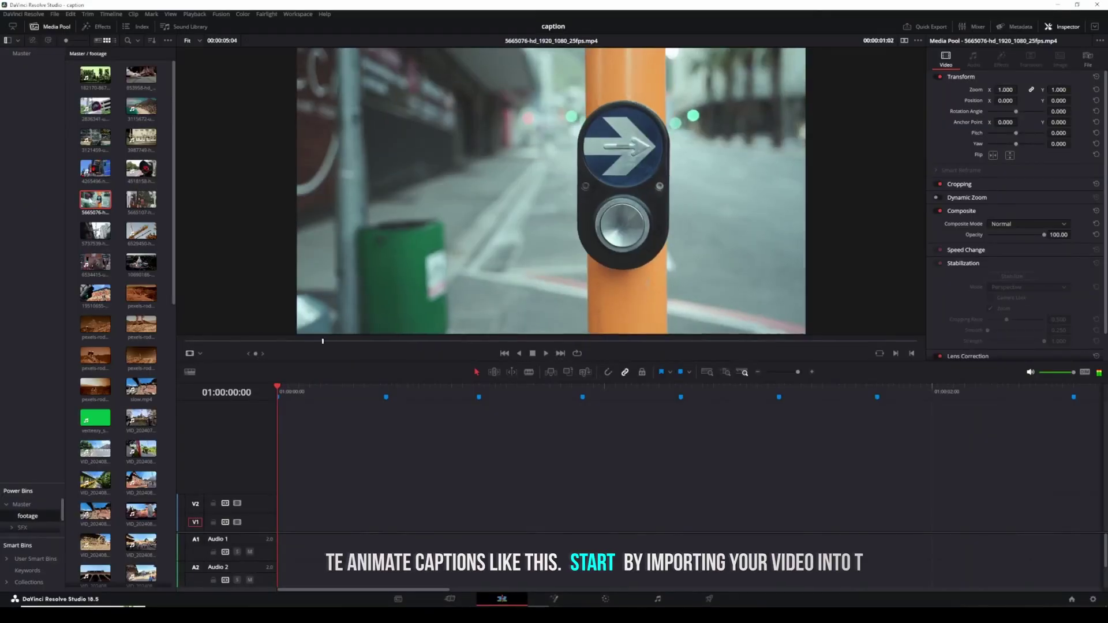
Place the crossing-button clip and the next footage clip on V1, each trimmed to a beat marker.
left_click_drag(96, 199, 346, 522)
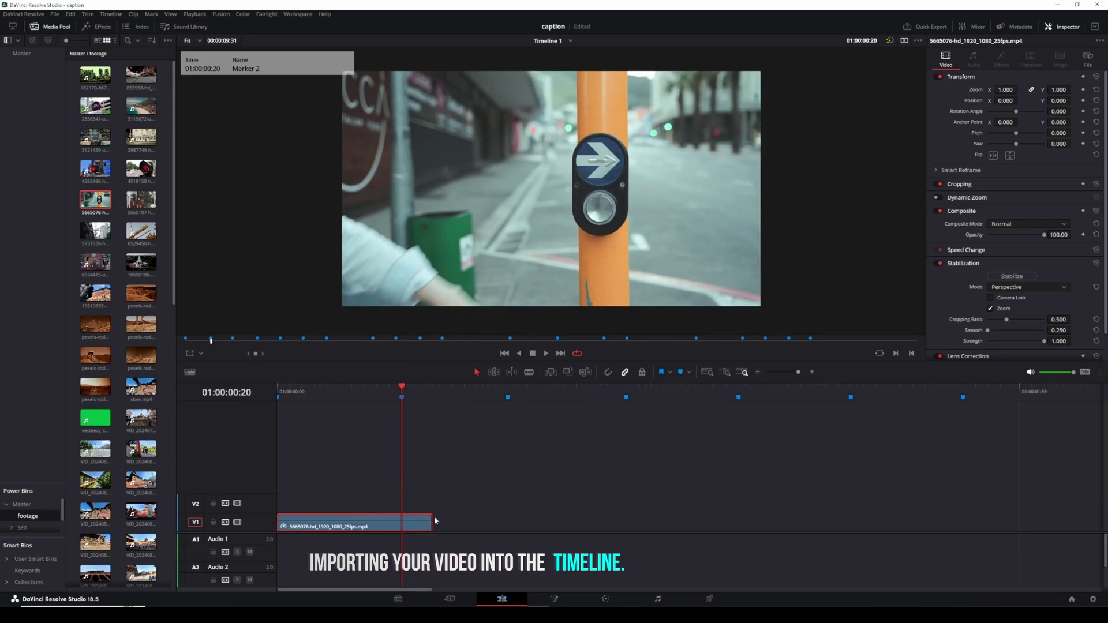
left_click_drag(433, 523, 395, 522)
left_click_drag(141, 199, 456, 526)
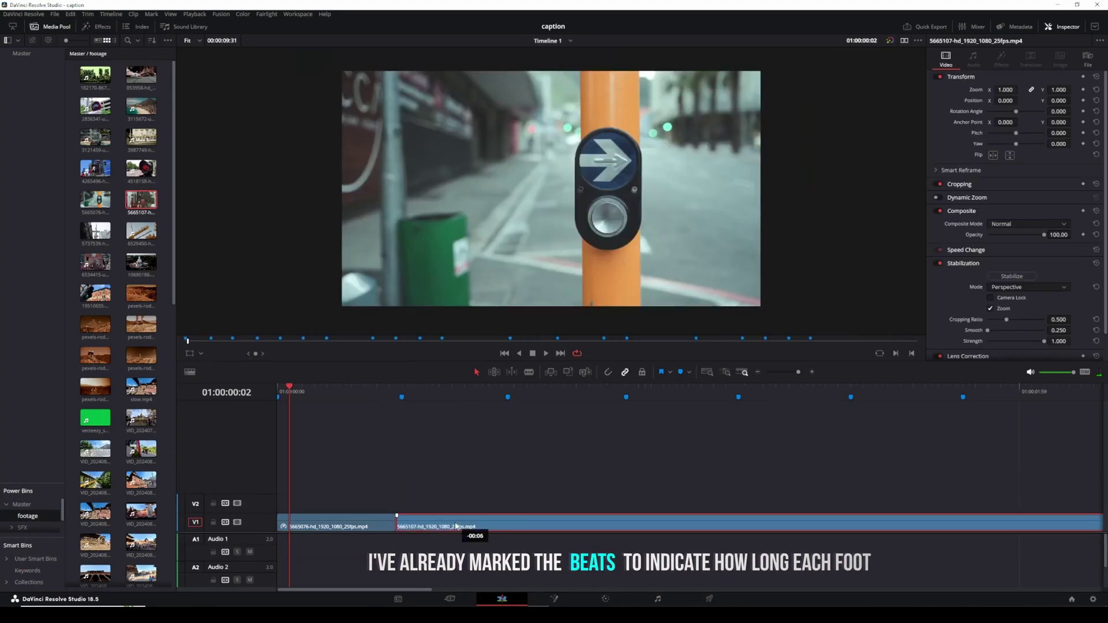
scroll(456, 525, "down", 4)
left_click_drag(693, 525, 333, 525)
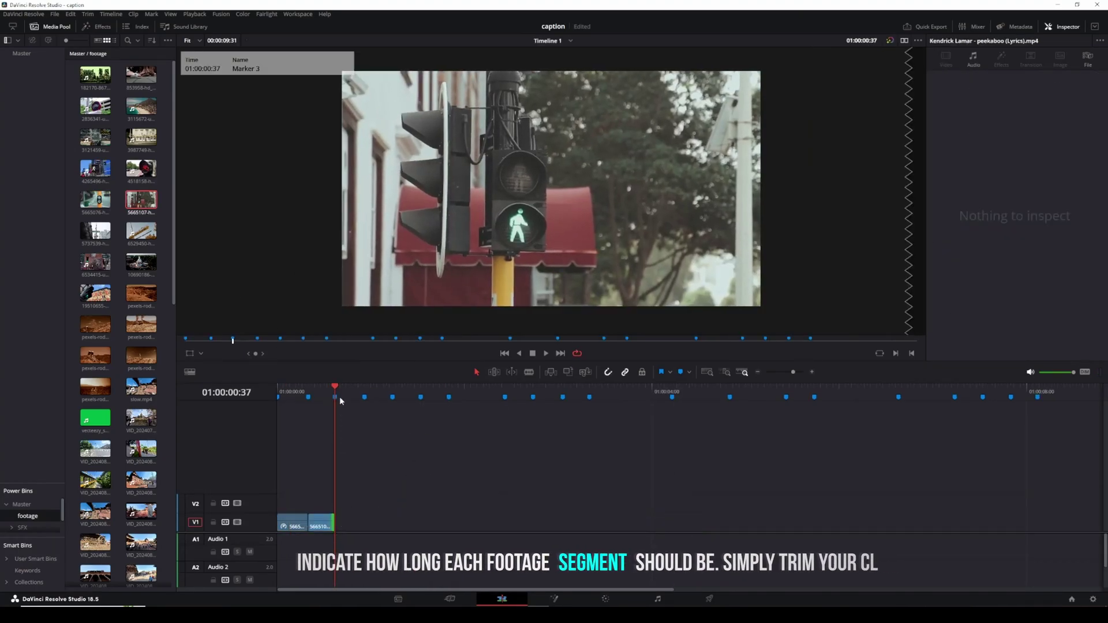
Add the Times Square signal clip without a gap, trim it to the next marker, then add the bicycle-light clip.
mouse_move(95, 168)
left_mouse_down()
mouse_move(366, 526)
mouse_move(337, 525)
left_mouse_up()
left_click(1011, 275)
left_click(336, 392)
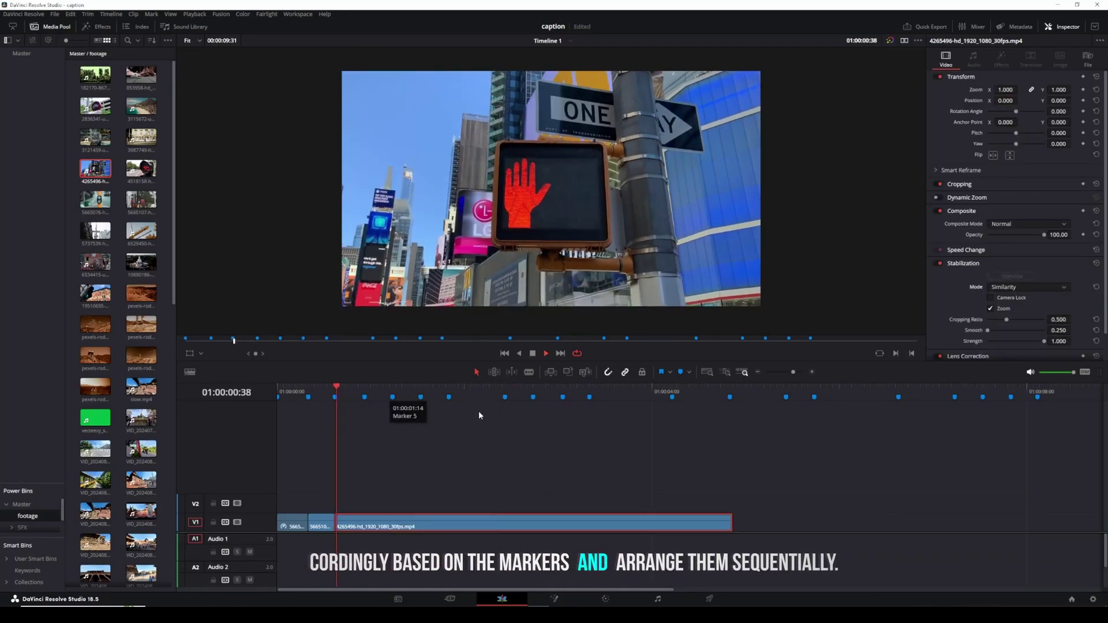
left_click_drag(427, 388, 365, 390)
key("shift+]")
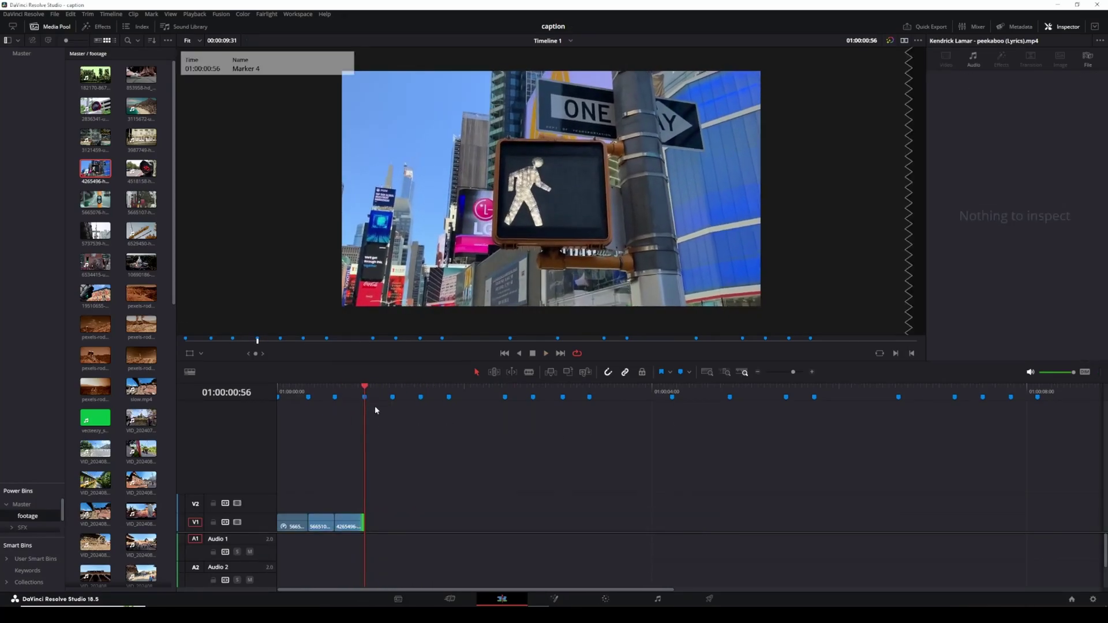
mouse_move(141, 137)
left_mouse_down()
mouse_move(641, 527)
mouse_move(612, 527)
left_mouse_up()
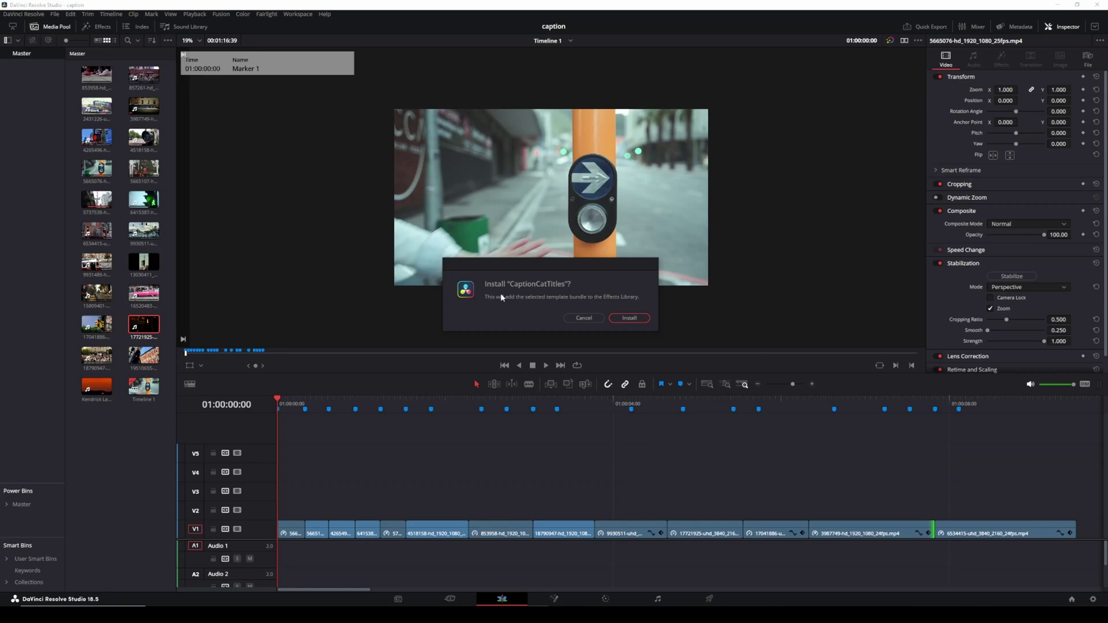
Confirm installation of the CaptionCatTitles template bundle.
left_click(645, 320)
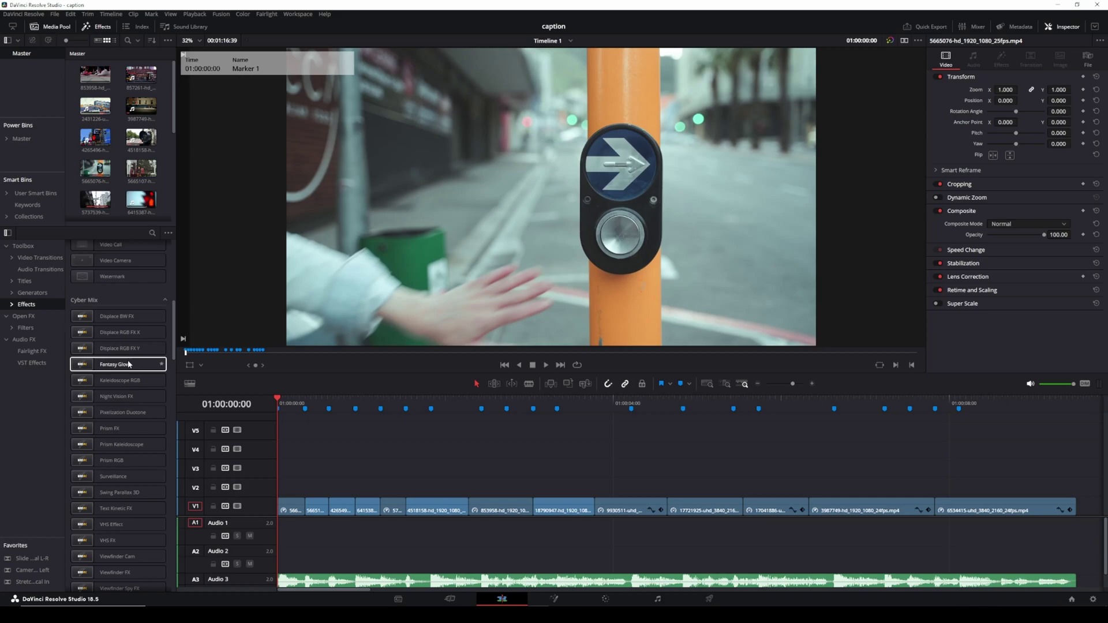
scroll(94, 340, "down", 3)
Show the Titles templates and expand the Typewriter, Quirky Box, Newsticker and Infinite Scroll caption groups.
left_click(32, 283)
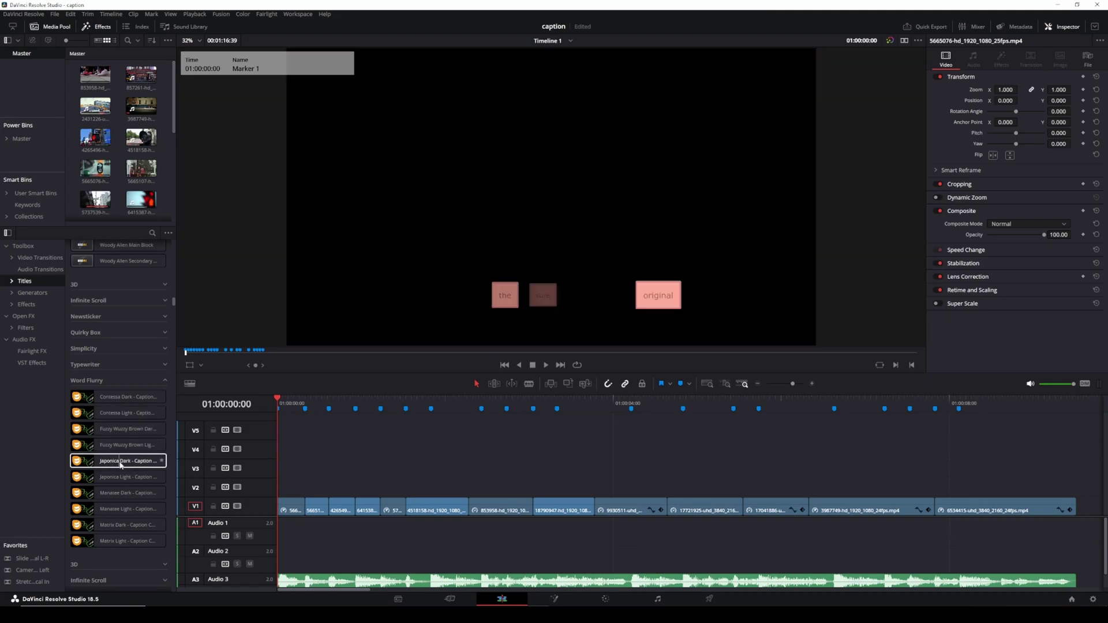
left_click(129, 365)
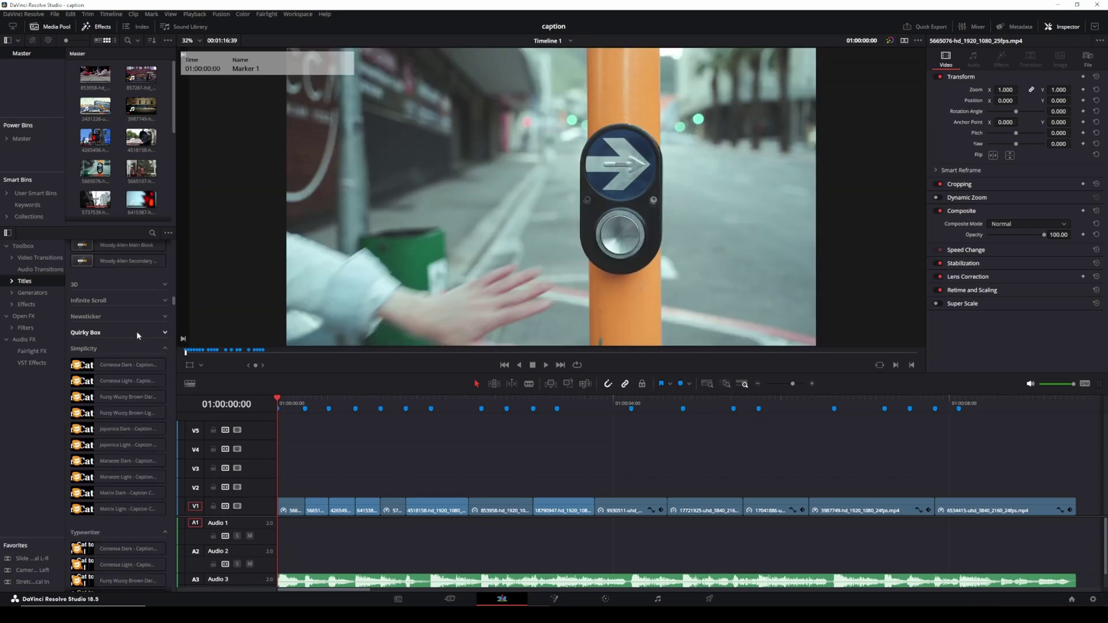
left_click(95, 332)
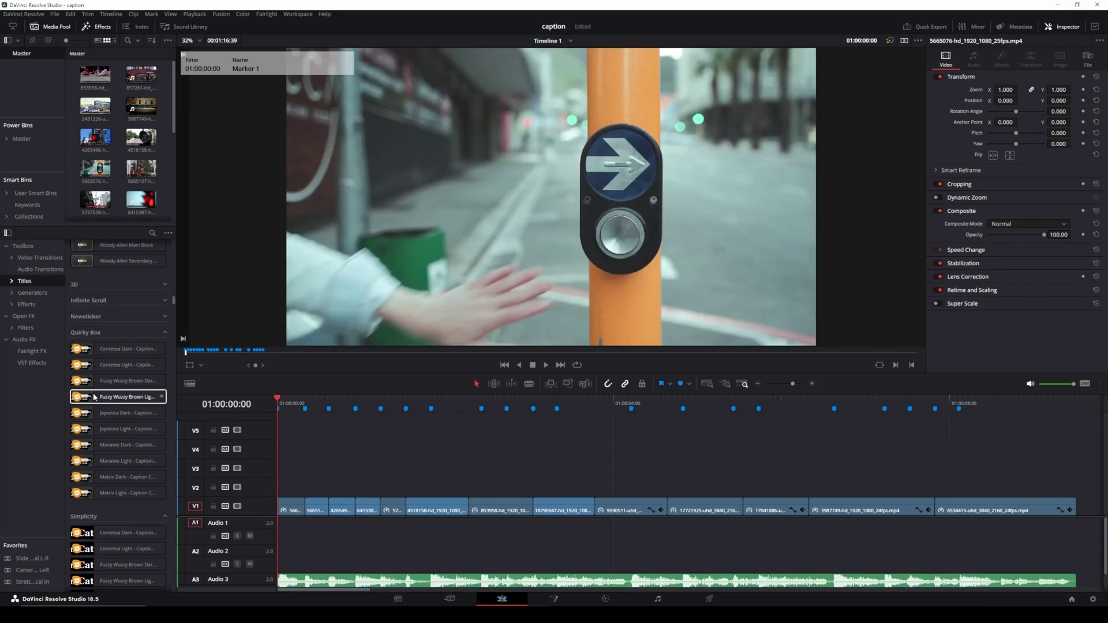
left_click(86, 316)
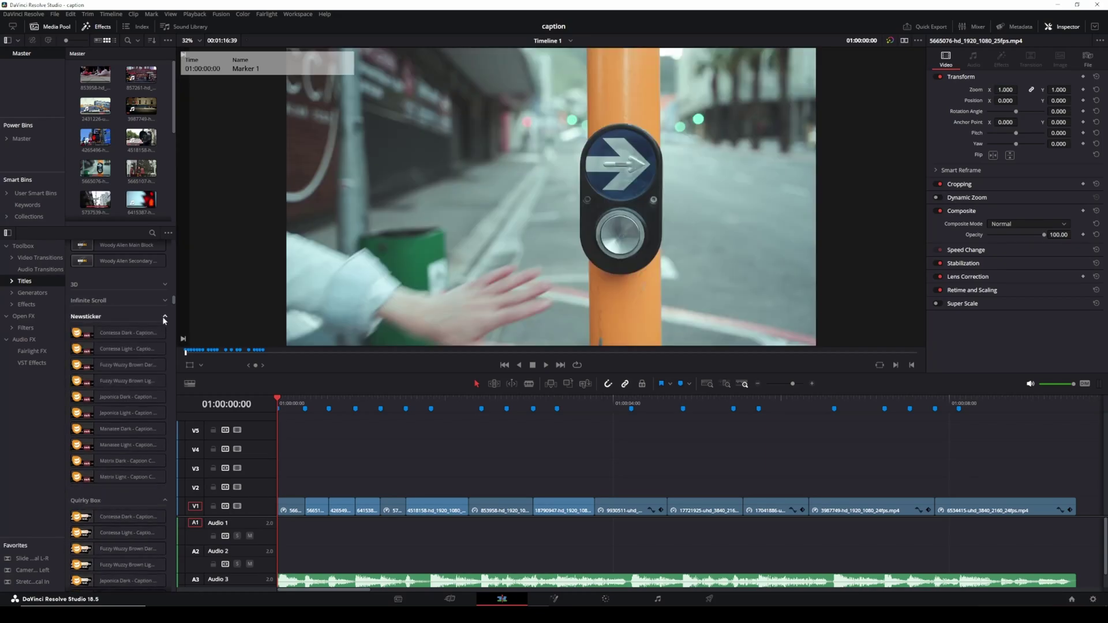
left_click(87, 300)
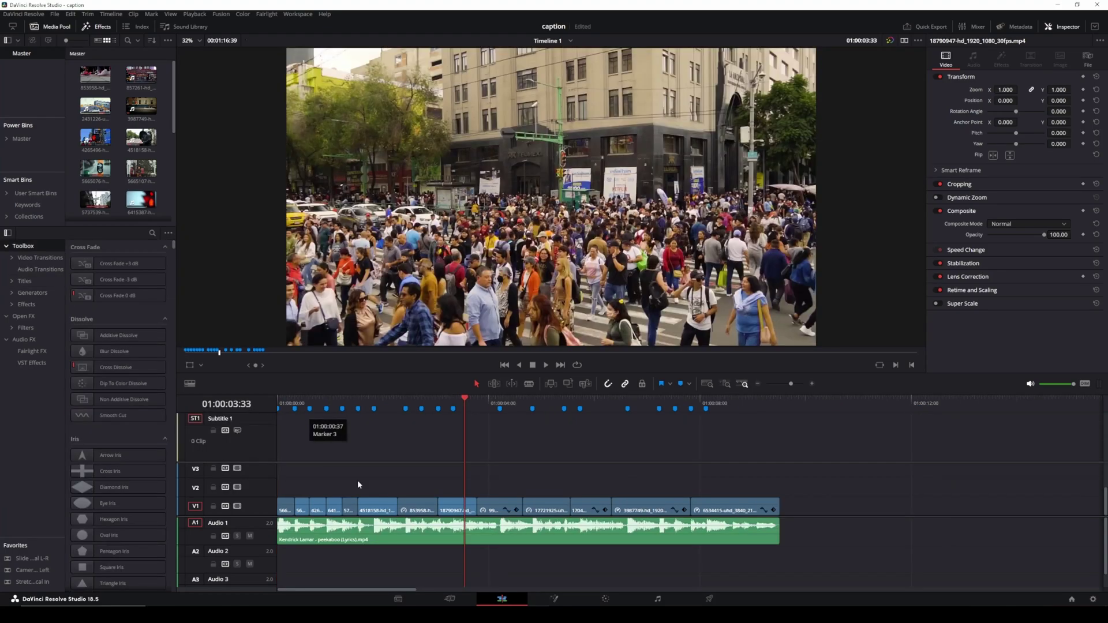
Create subtitles from the song's audio clip, then play the edit from the start.
left_click(426, 531)
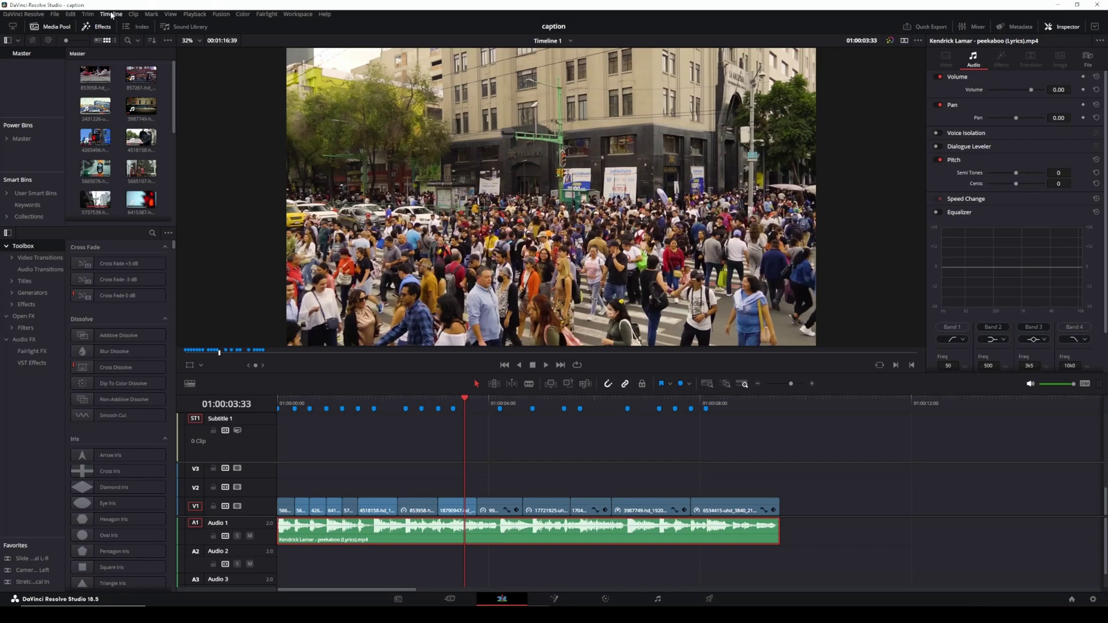
left_click(111, 15)
left_click(148, 160)
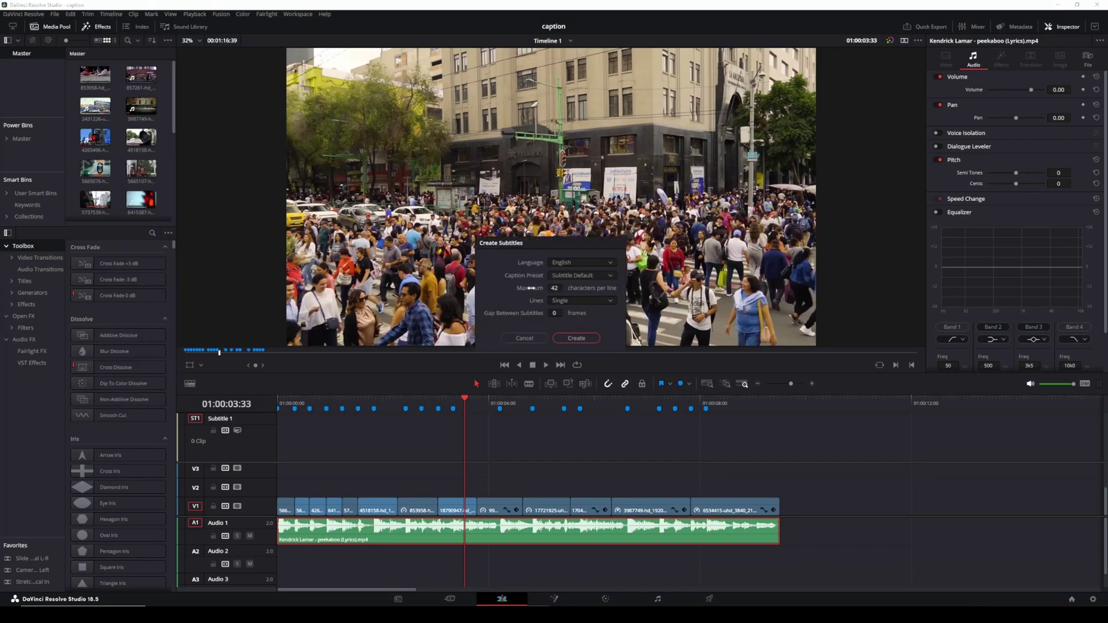
left_click(571, 338)
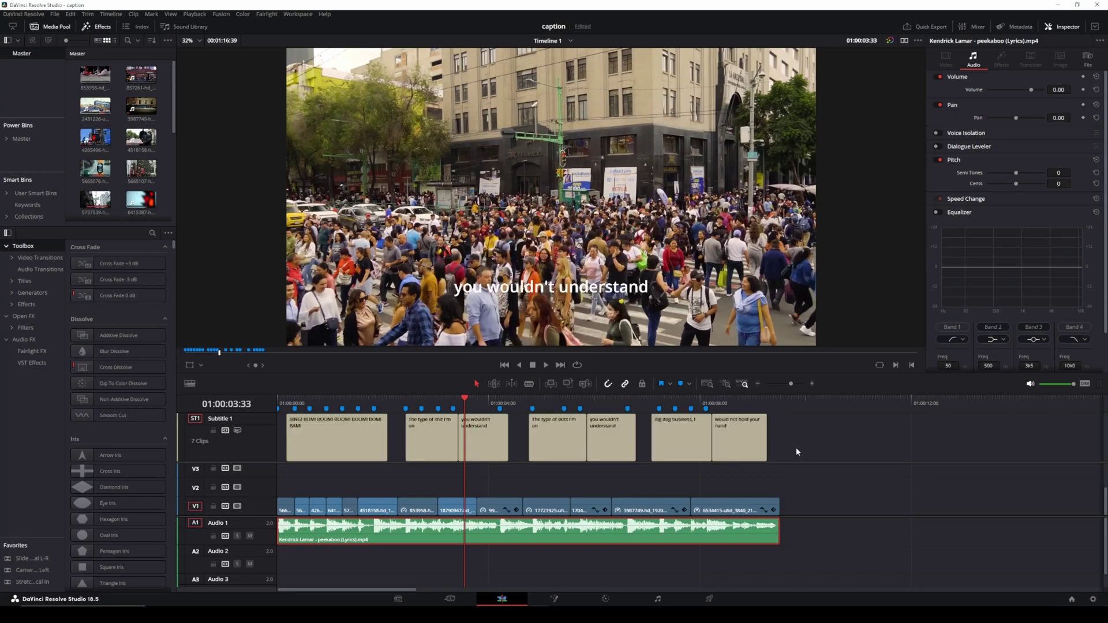
key("Home")
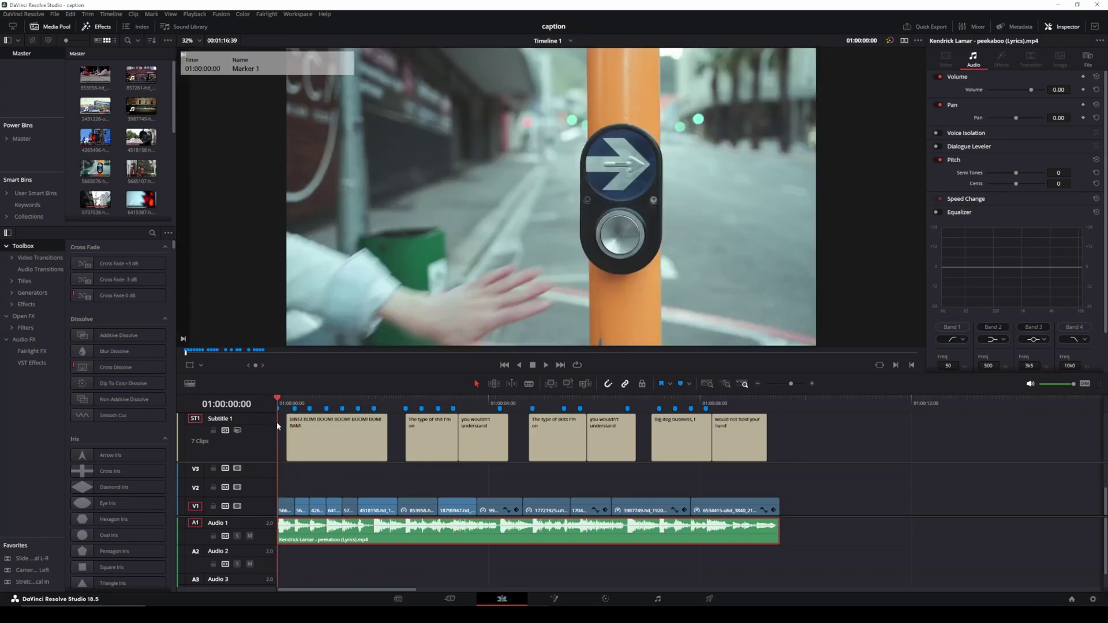
key("space")
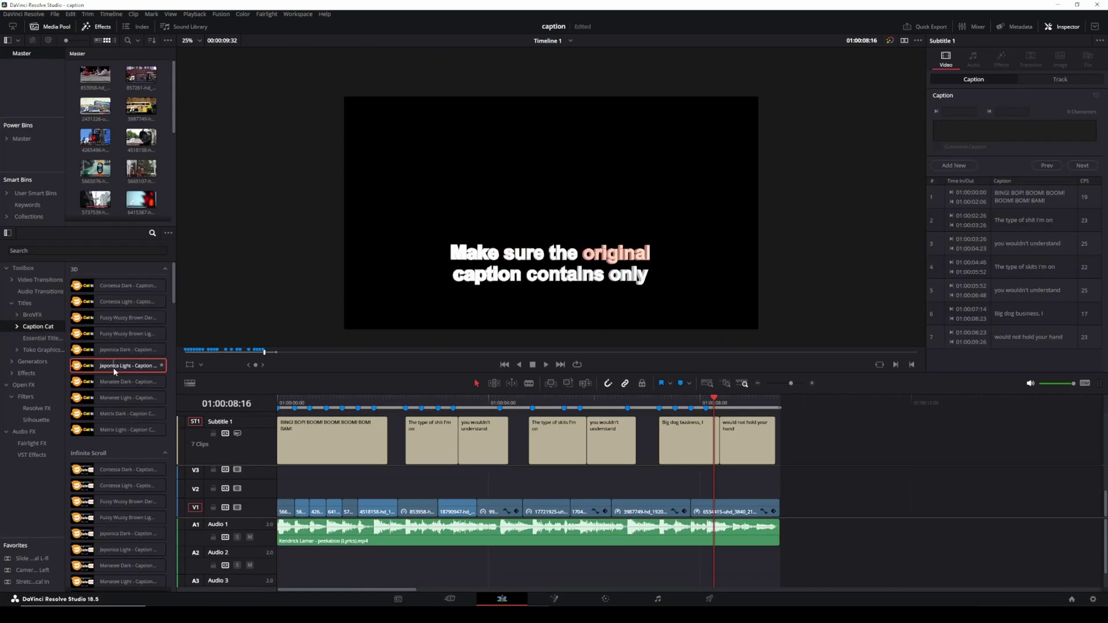
Drop the Japonica Light - Caption Cat 3D title onto V2 across the edit, then return to the start.
left_click_drag(113, 368, 732, 461)
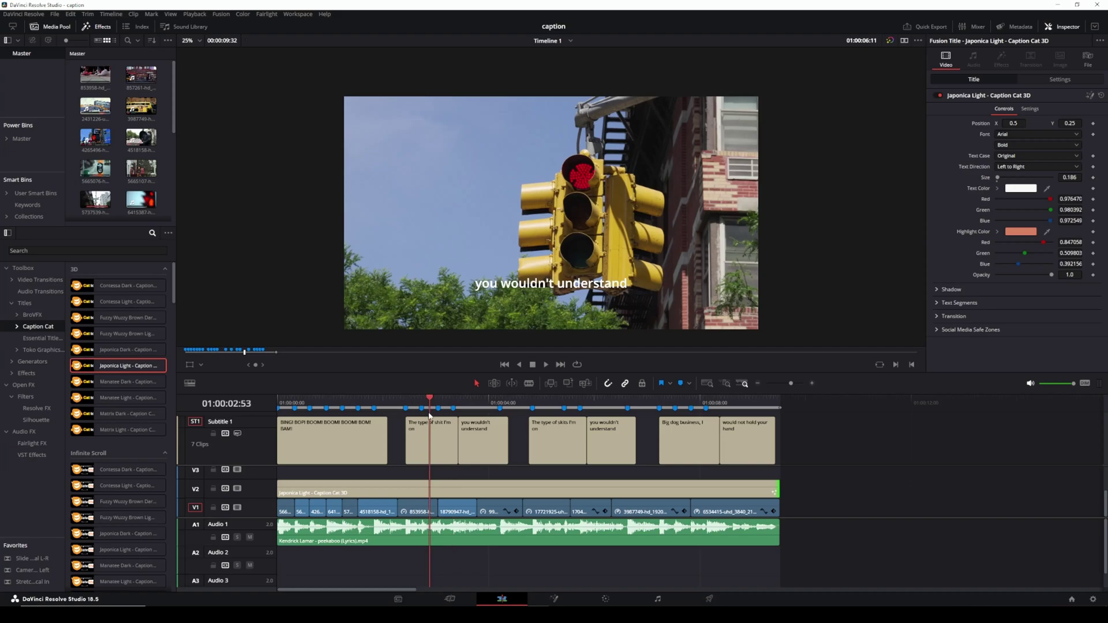
left_click_drag(712, 405, 285, 403)
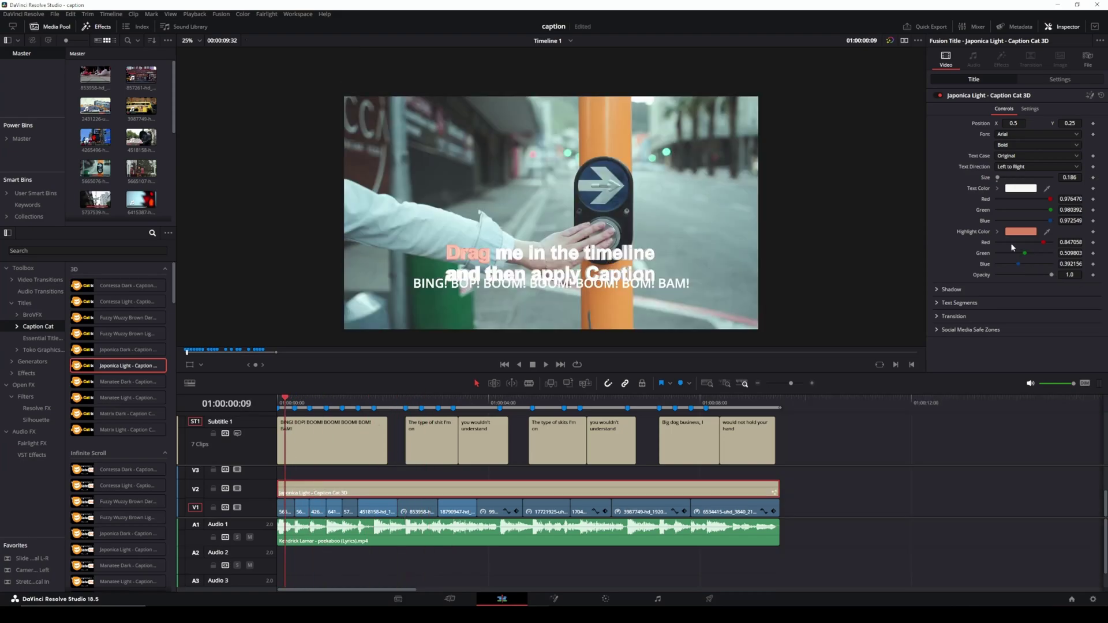
Set the caption highlight colour to orange and the font to Bebas Neue.
left_click(1020, 232)
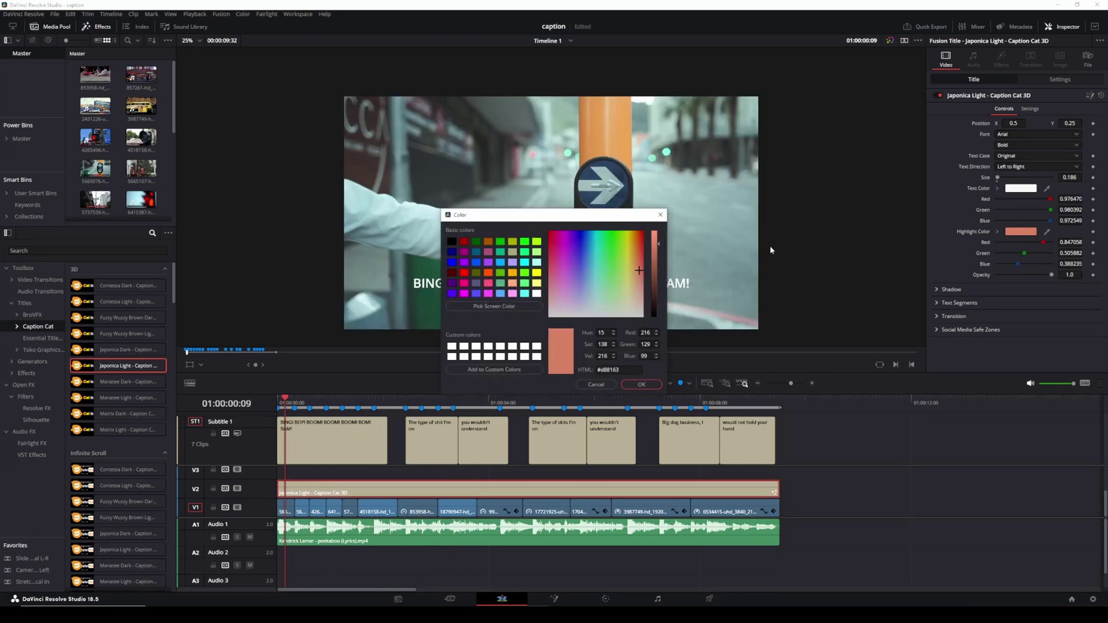
left_click(512, 272)
left_click(639, 384)
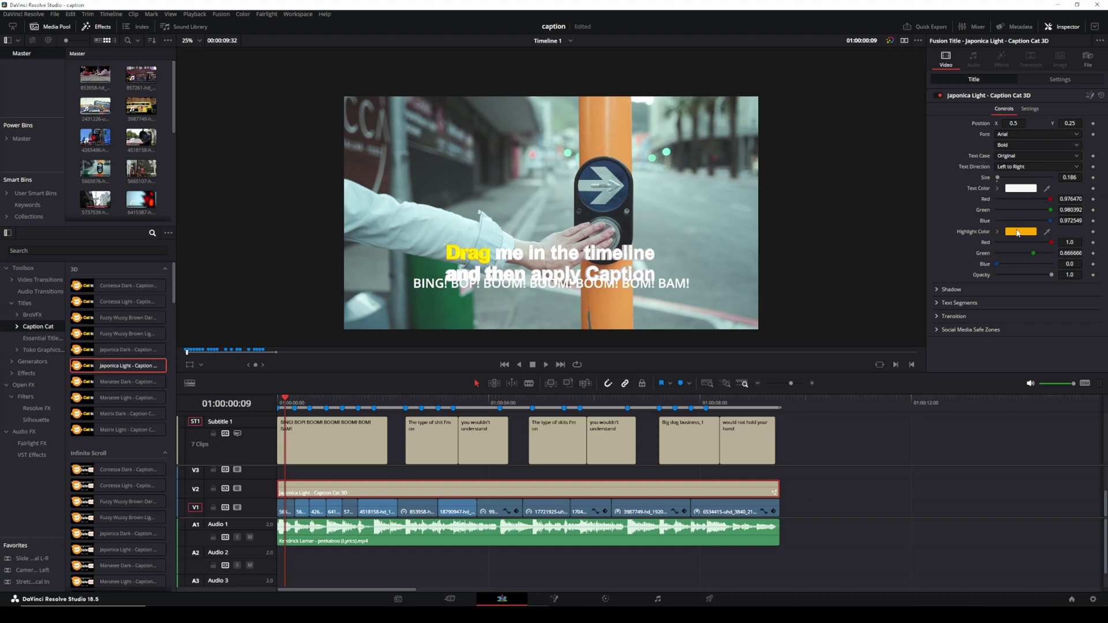
left_click(1024, 133)
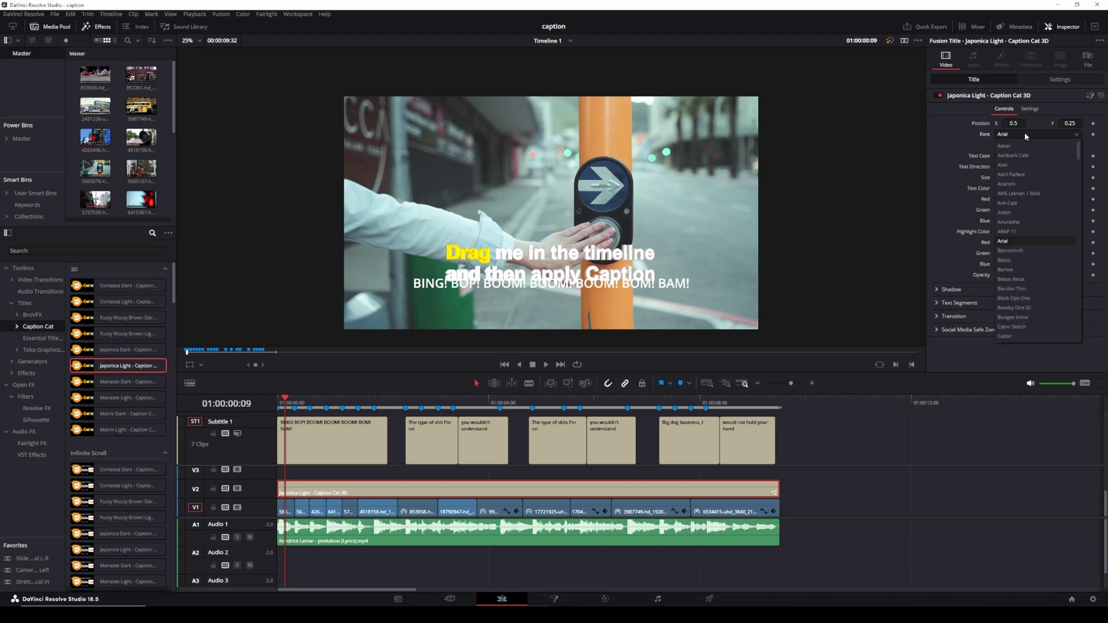
left_click(1018, 278)
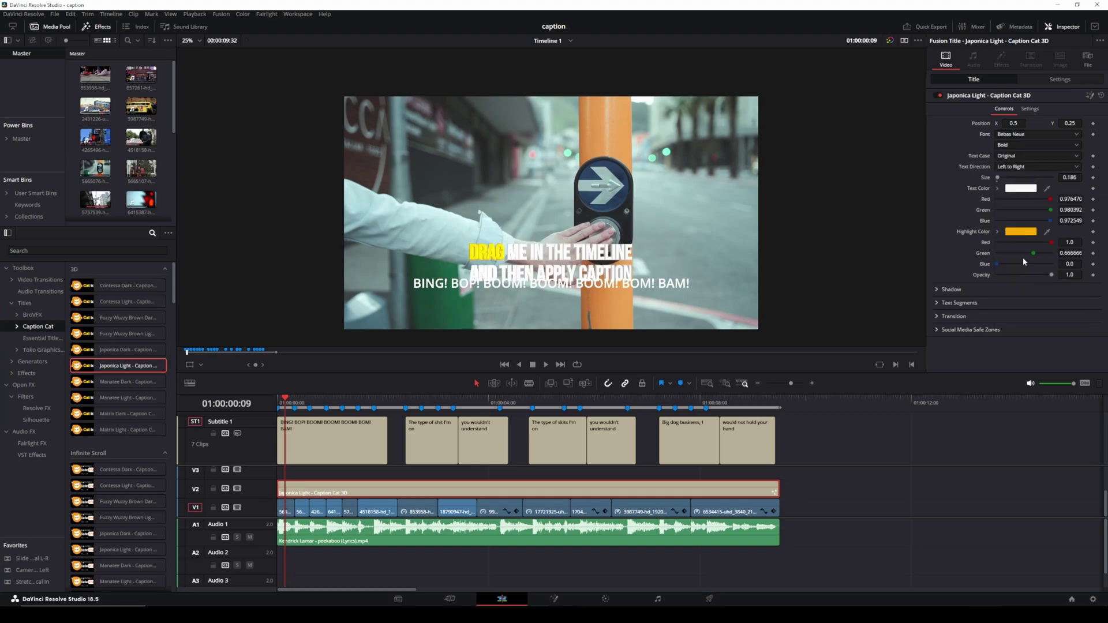
Set the caption transition animation to Off.
left_click(938, 302)
left_click(937, 302)
left_click(939, 316)
left_click(1005, 339)
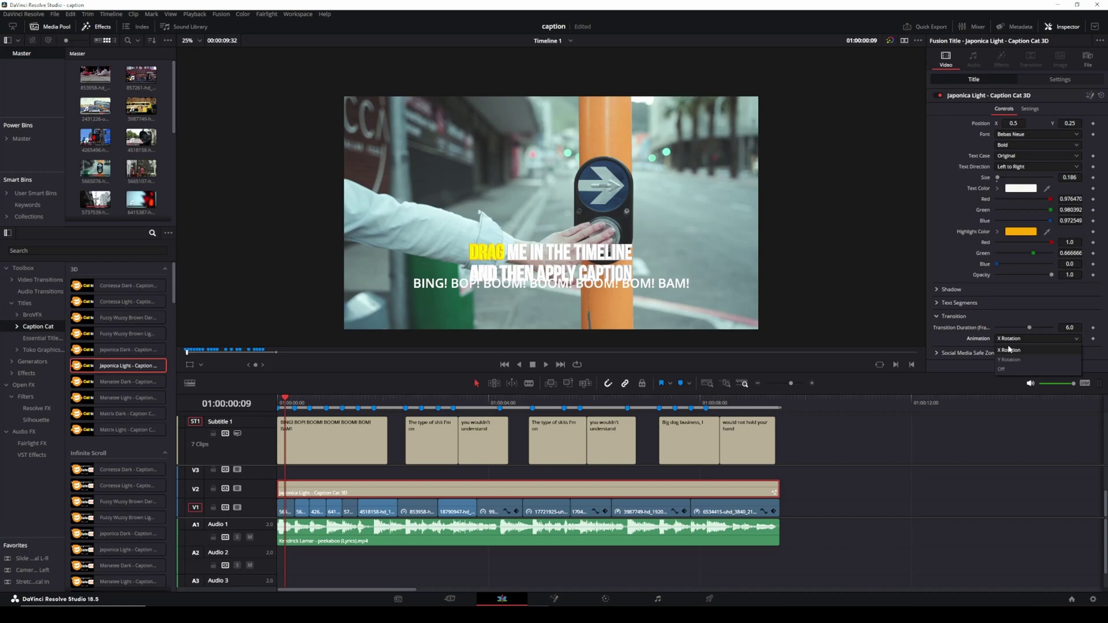
left_click(1012, 359)
left_click(937, 317)
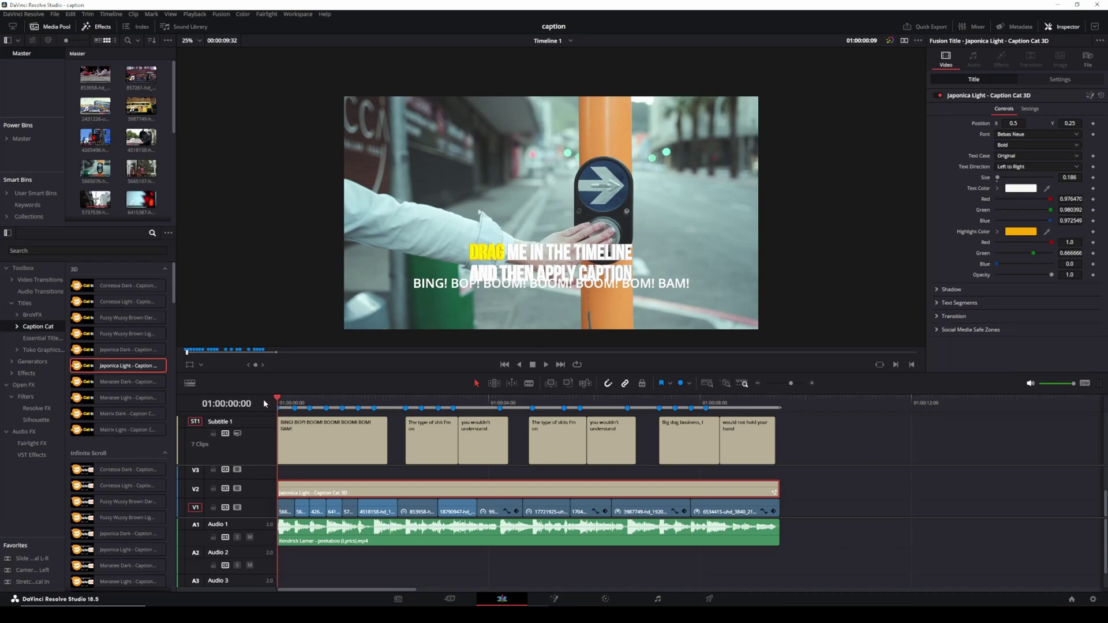
Preview the Instagram Reel, TikTok and YouTube Shorts safe zones, then set the platform to none.
left_click(1061, 353)
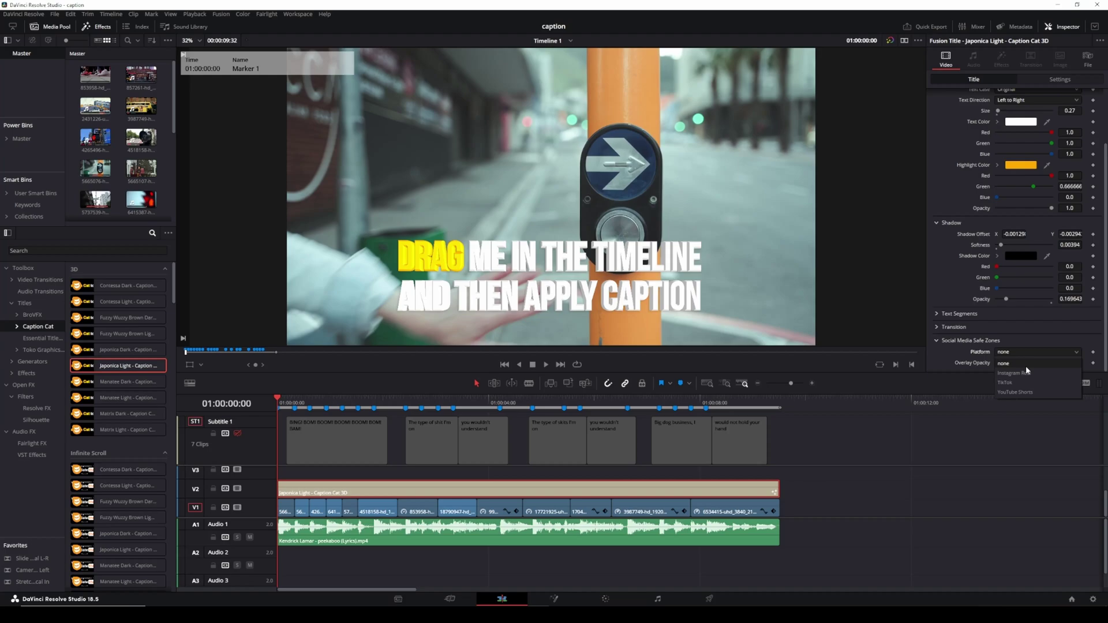
left_click(1030, 372)
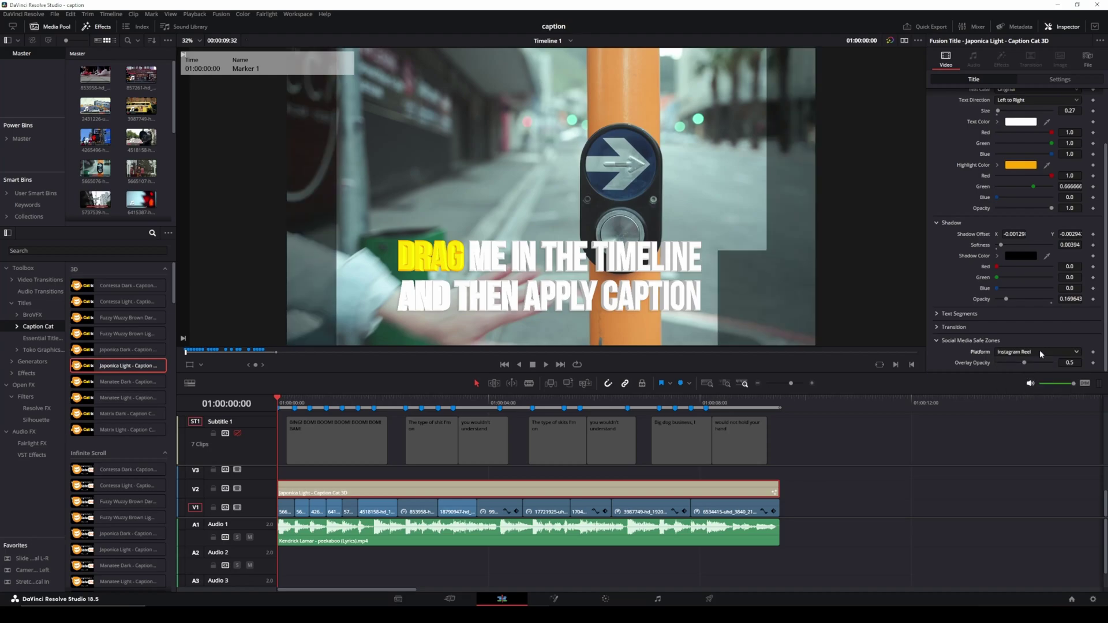
left_click(1041, 353)
left_click(1025, 382)
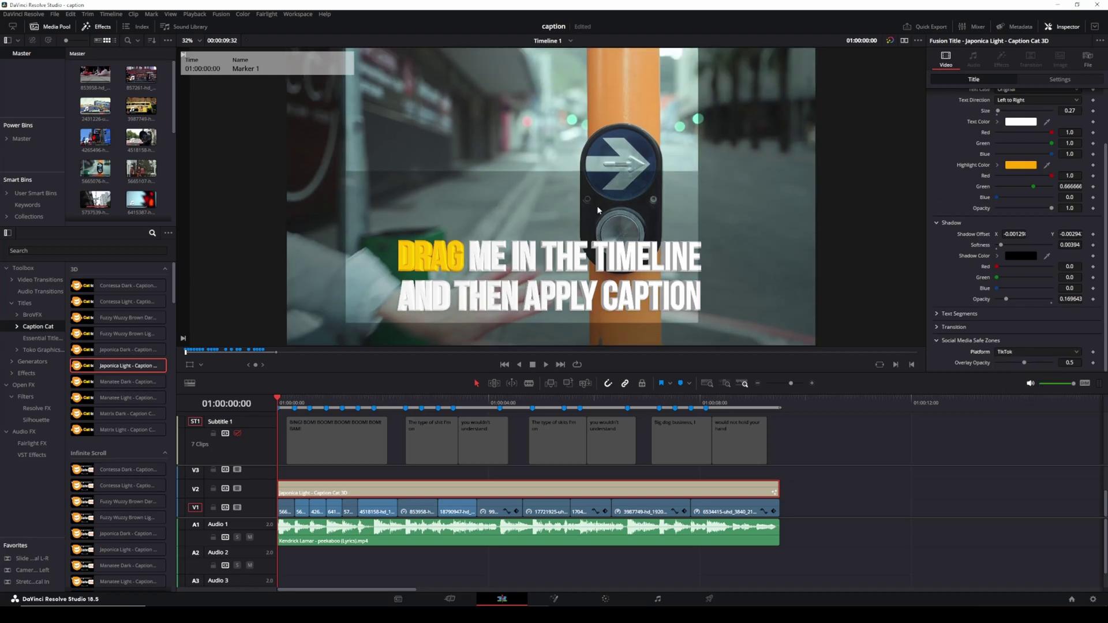
scroll(909, 279, "up", 2)
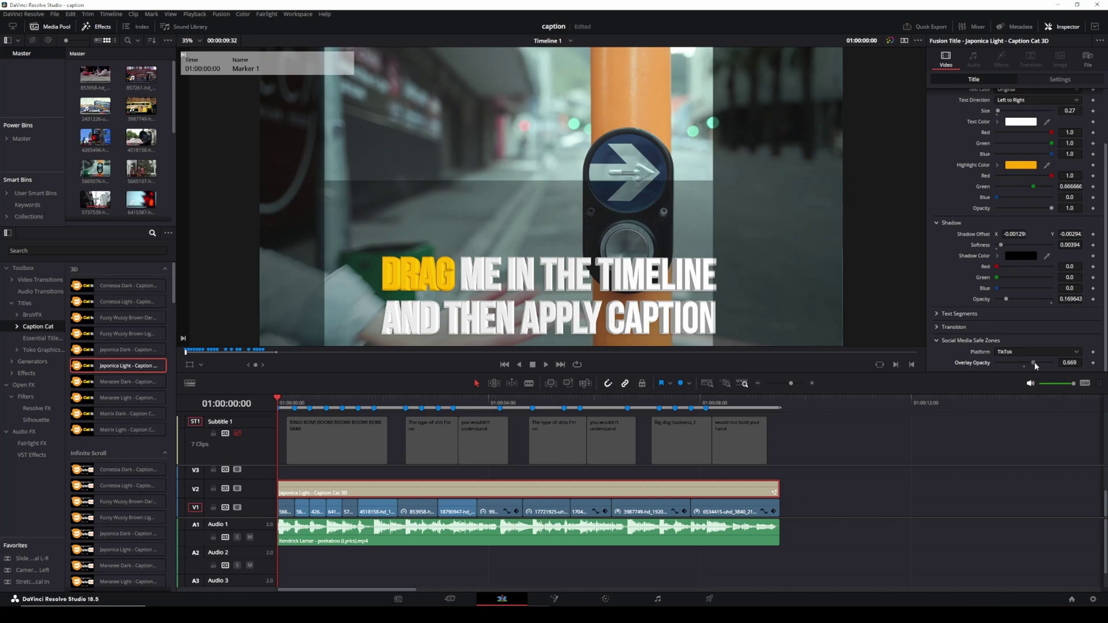
left_click(1028, 353)
left_click(1018, 392)
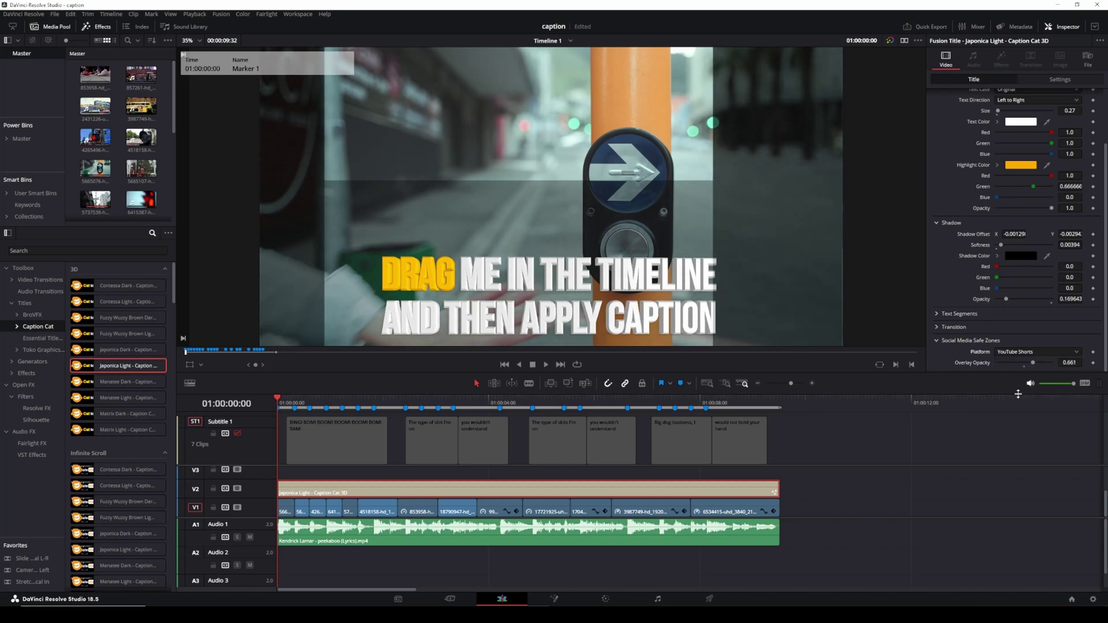
left_click(1012, 355)
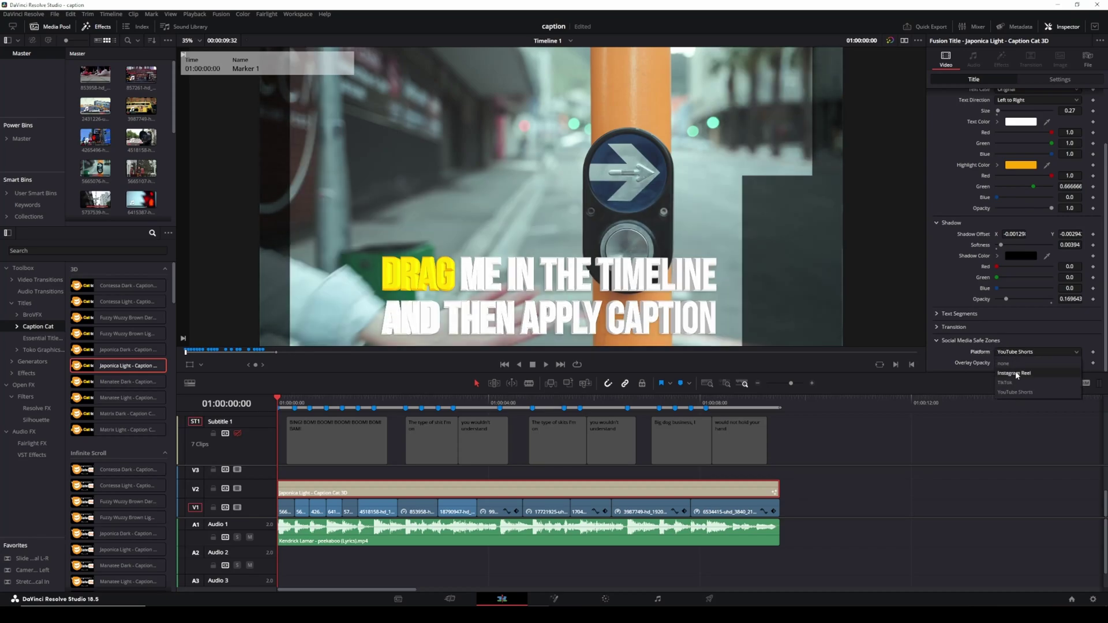
left_click(1017, 375)
left_click(1017, 353)
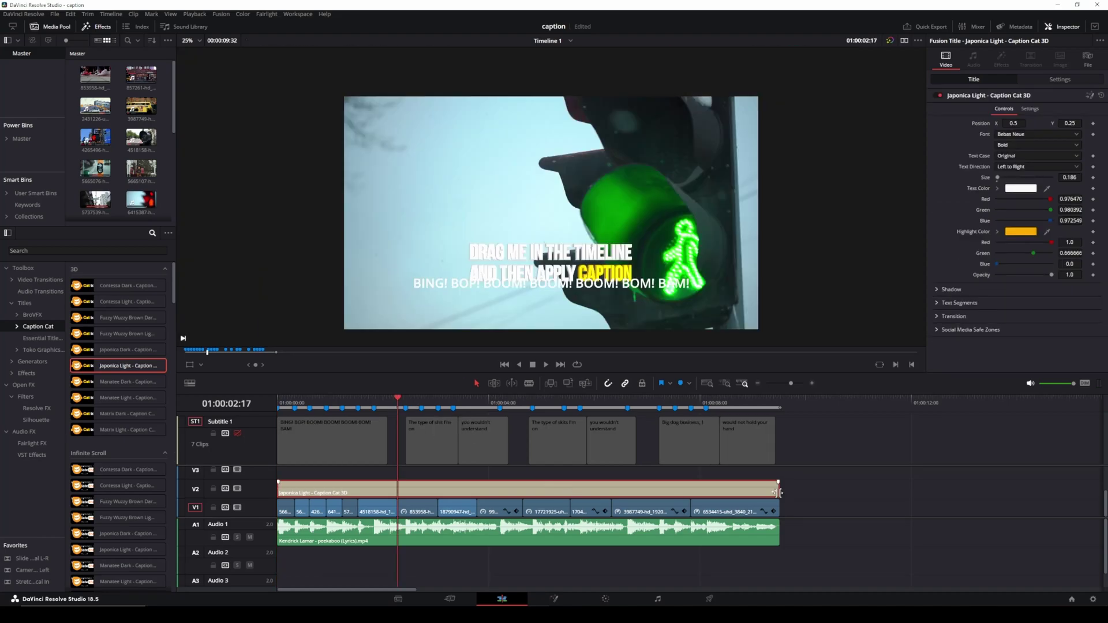
Trim the V2 caption title's end to the first subtitle.
left_click_drag(776, 489, 386, 490)
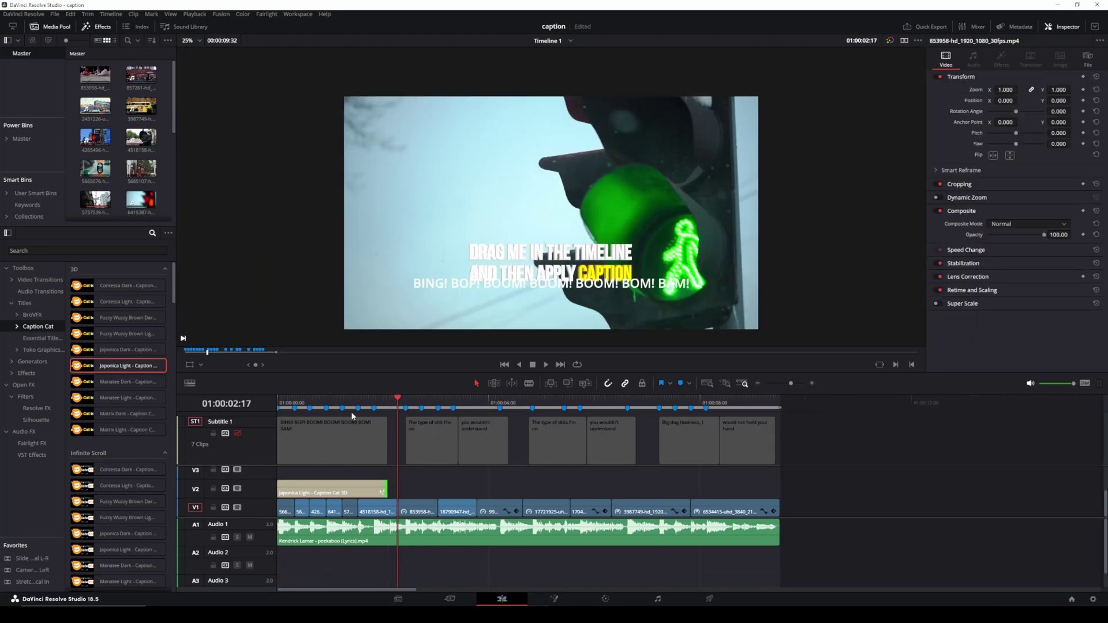
left_click(275, 403)
left_click(297, 14)
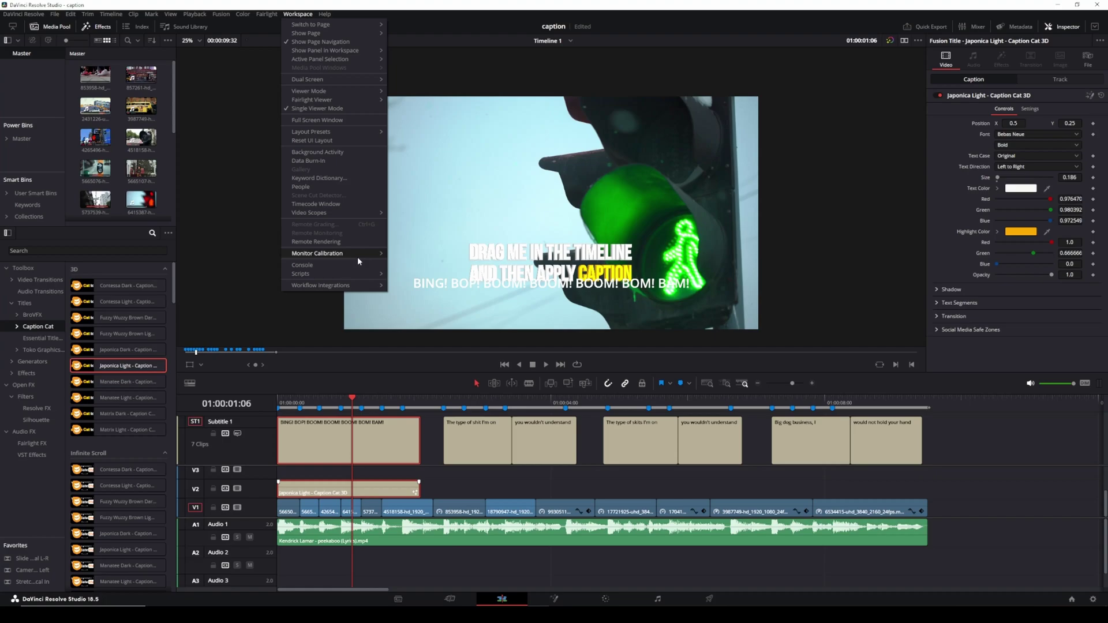
mouse_move(415, 273)
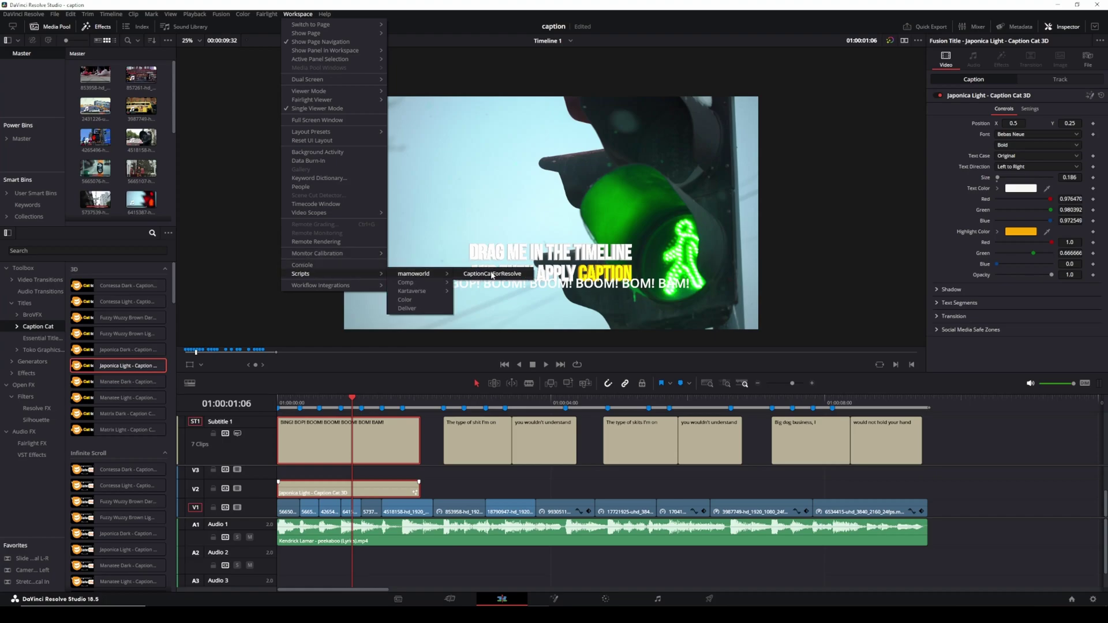
Run CaptionCatForResolve to apply subtitles from ST1 to the V2 title, then close it.
left_click(492, 274)
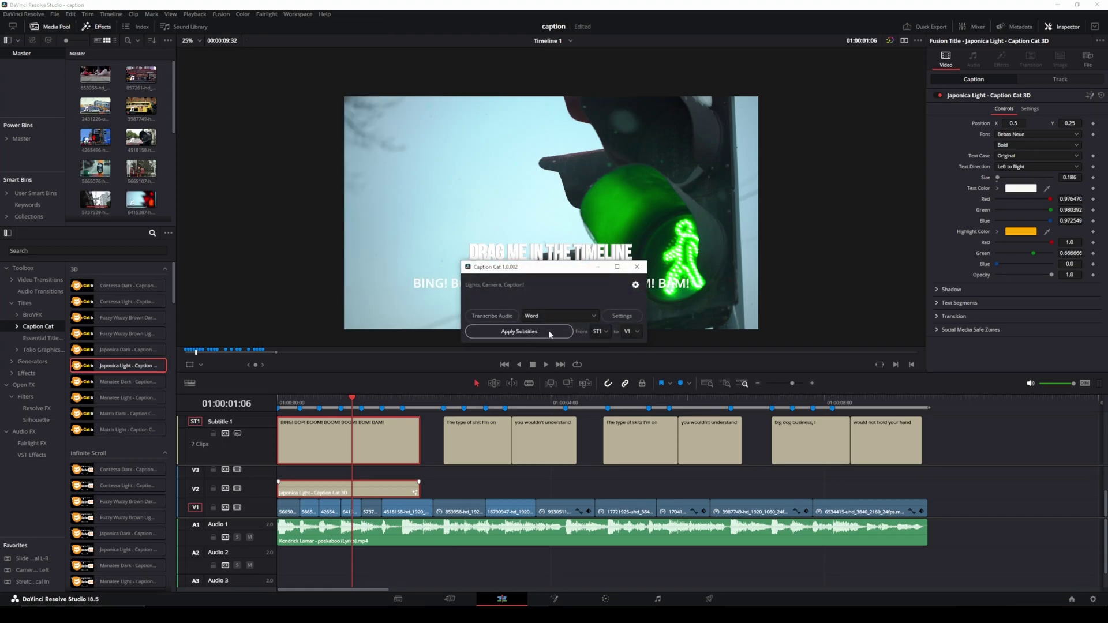
left_click(639, 331)
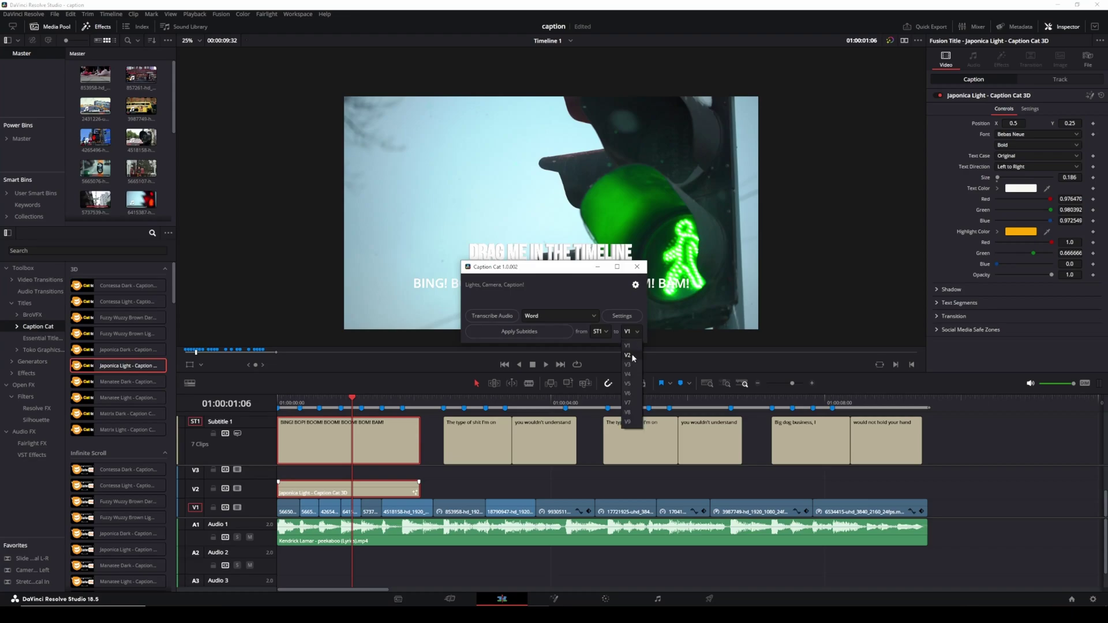
left_click(633, 356)
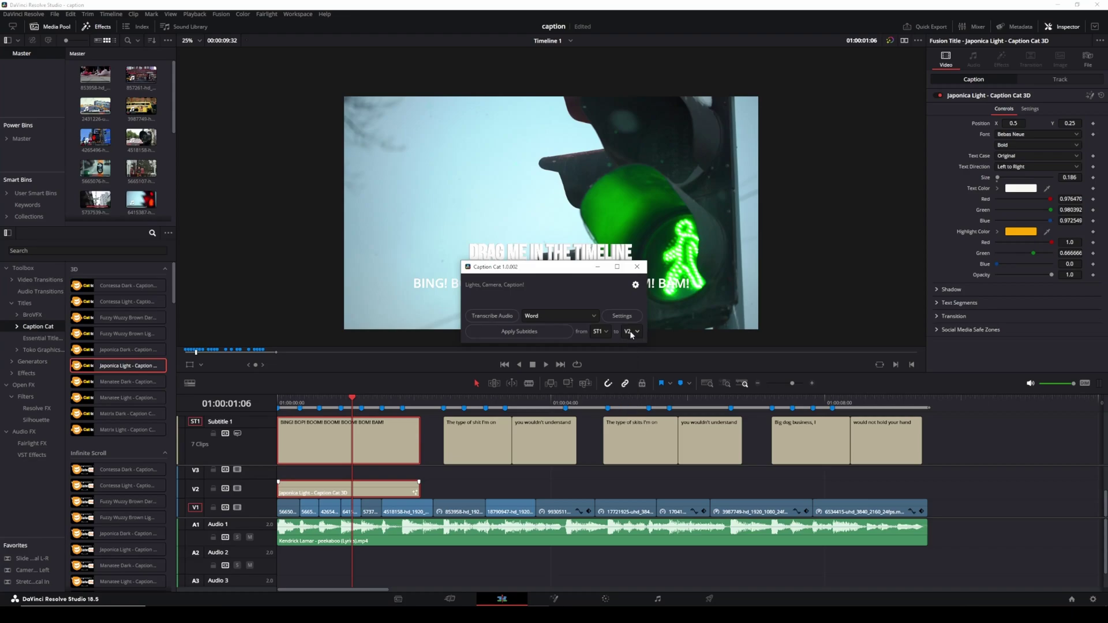
left_click(552, 333)
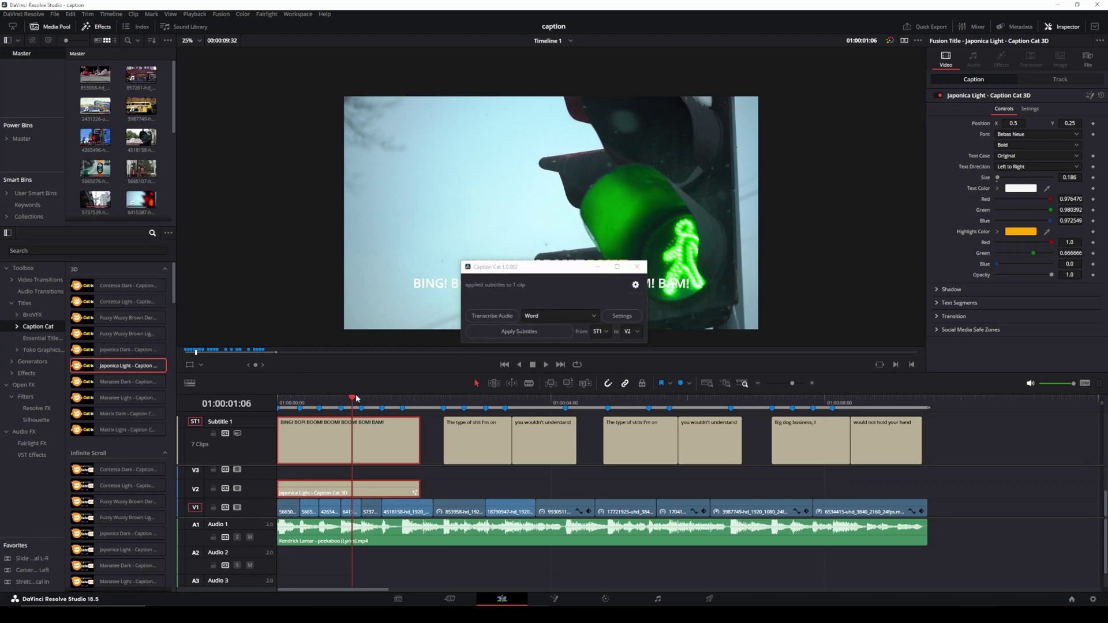
key("Home")
left_click(635, 269)
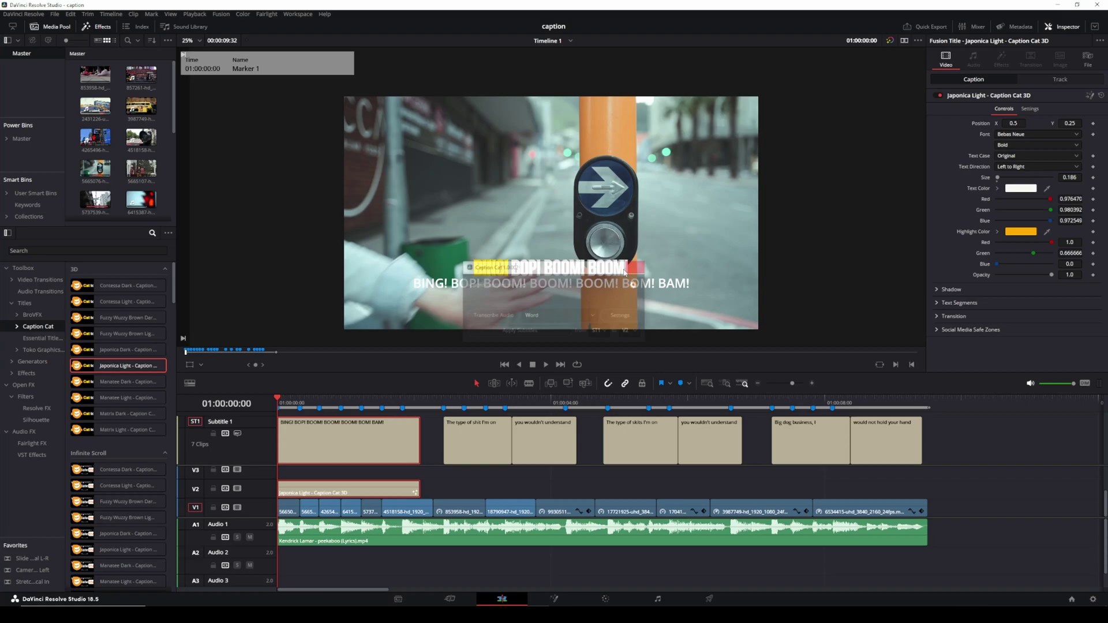
Disable the ST1 subtitle track and make the caption lower and larger.
left_click(236, 435)
key("space")
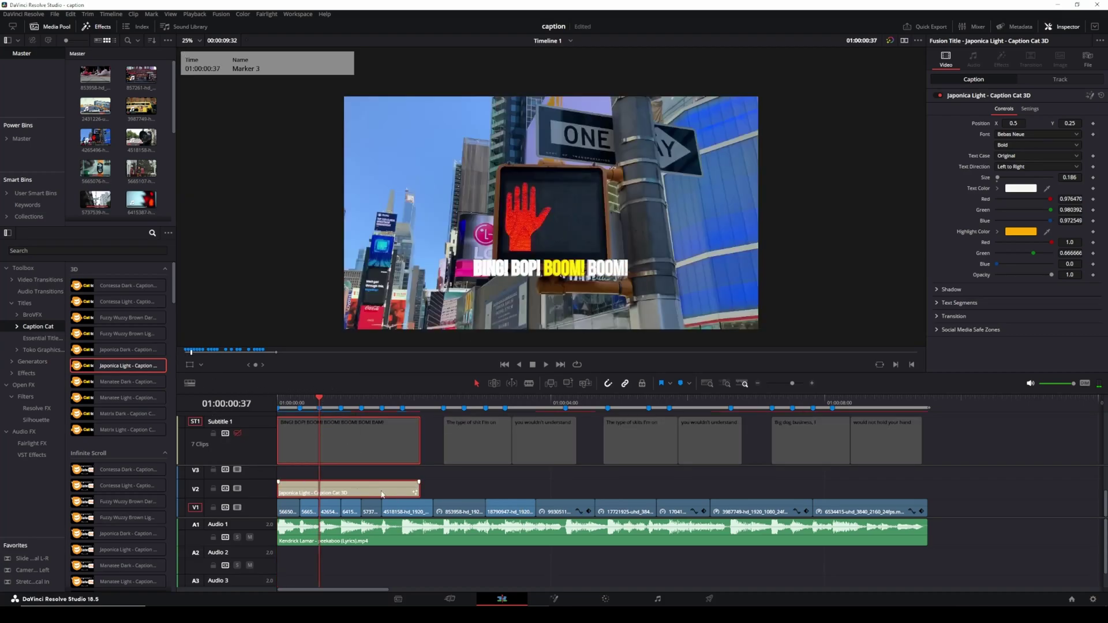
left_click_drag(1070, 125, 1048, 125)
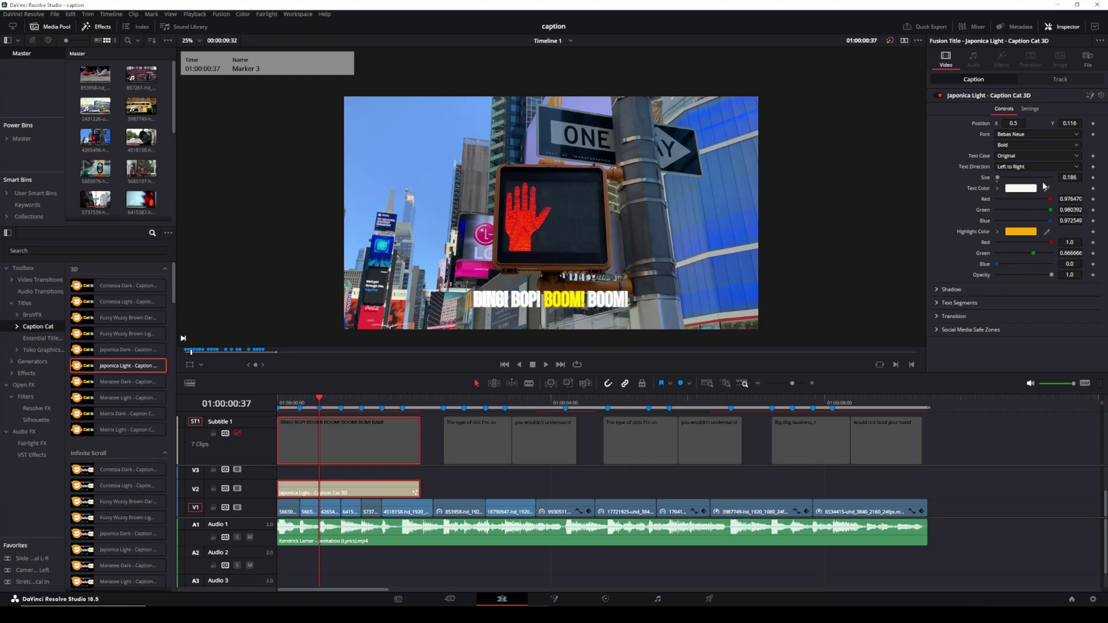
left_click_drag(1070, 178, 1092, 178)
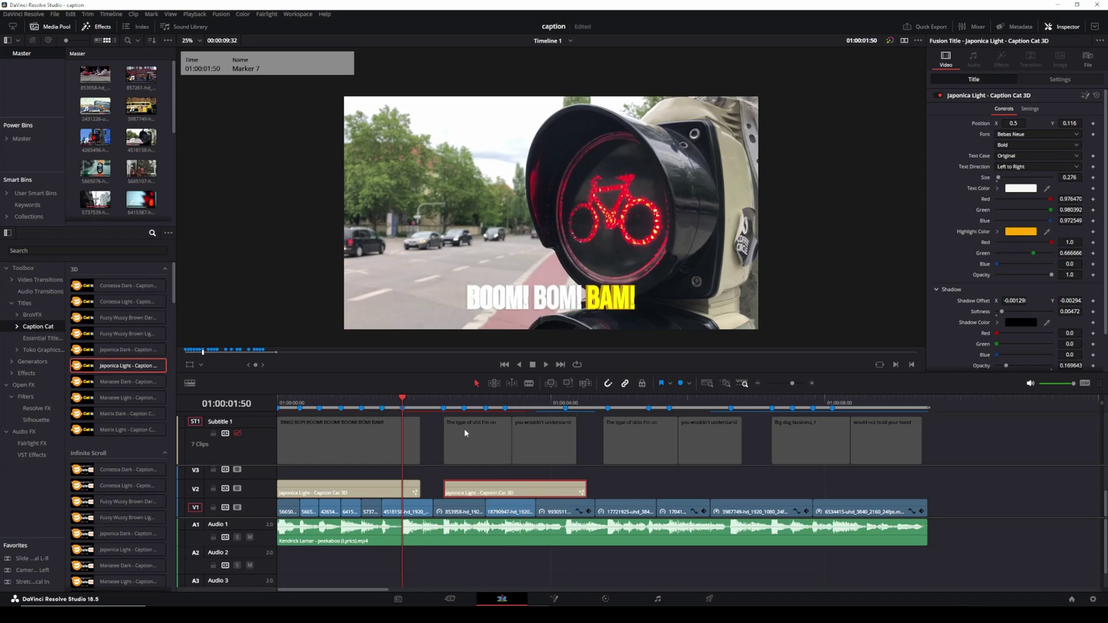
Review the captions around the second subtitle clip.
left_click_drag(448, 407, 454, 403)
left_click(490, 444)
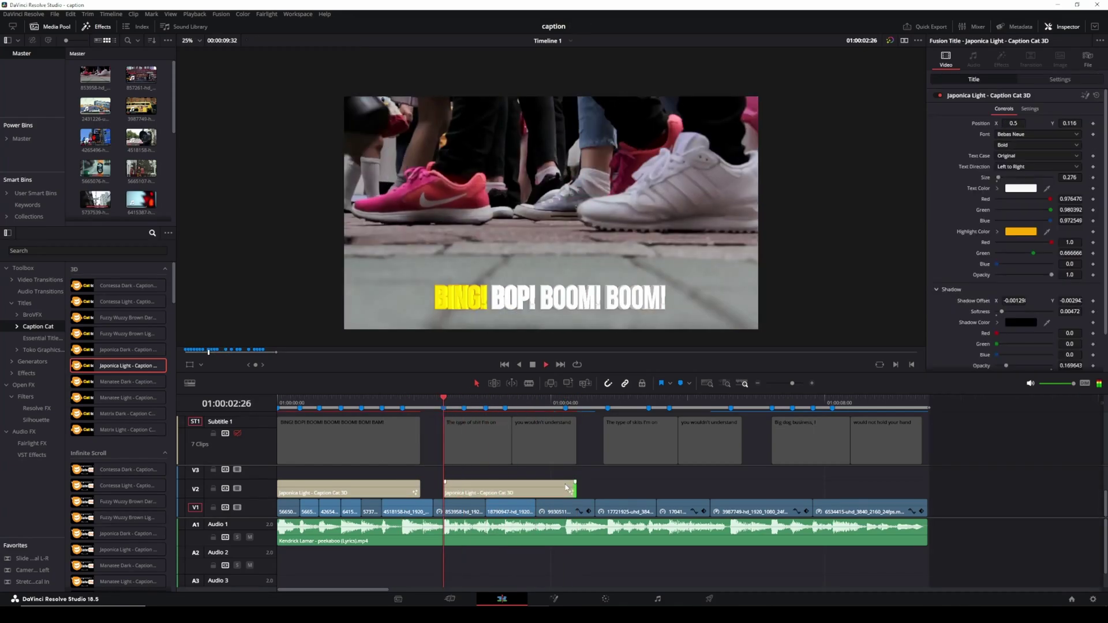
key("space")
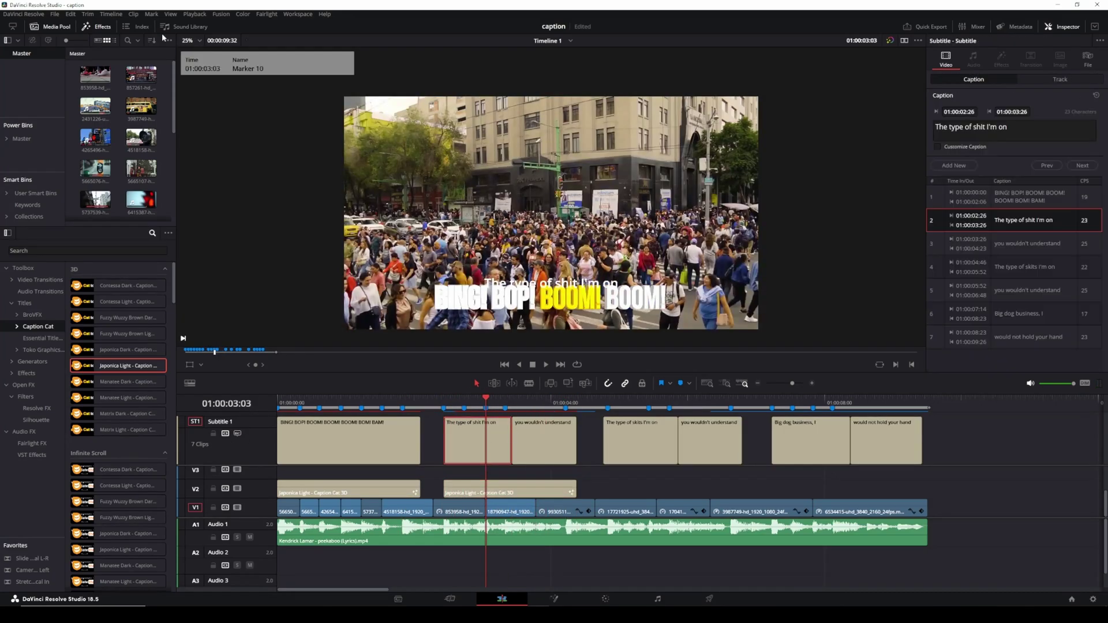
left_click(446, 408)
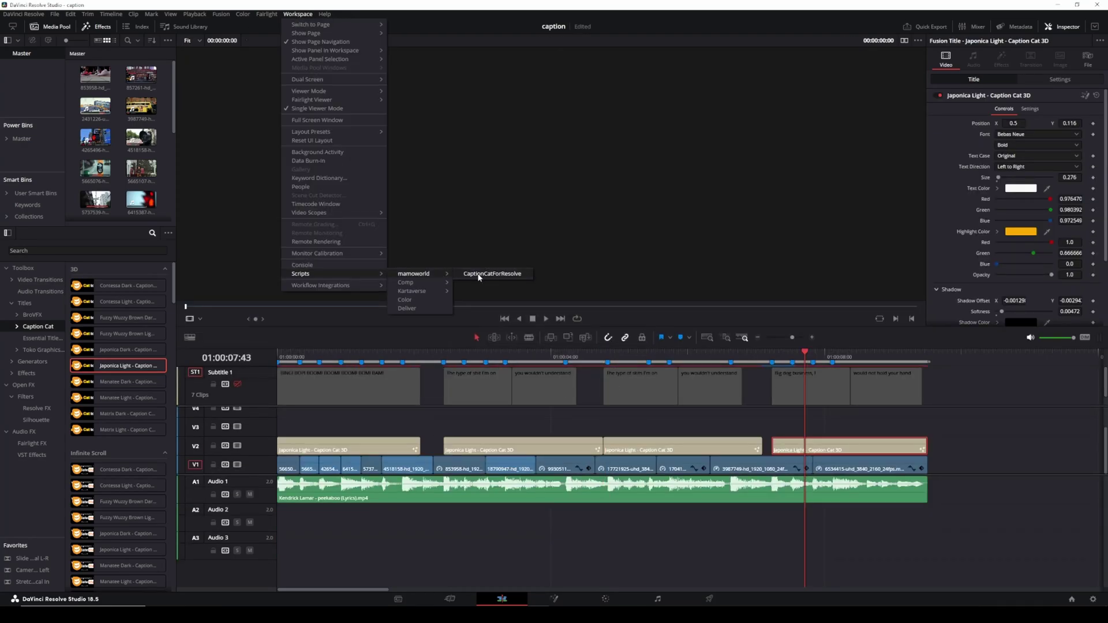
Select all seven subtitle clips and delete them.
left_click(637, 332)
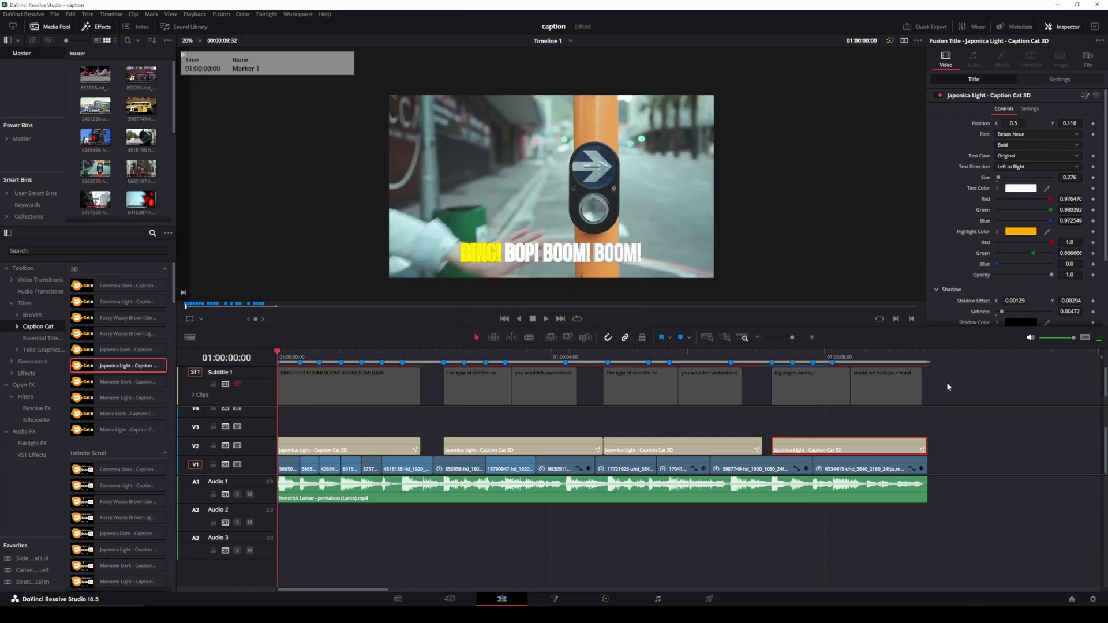
left_click_drag(946, 382, 321, 396)
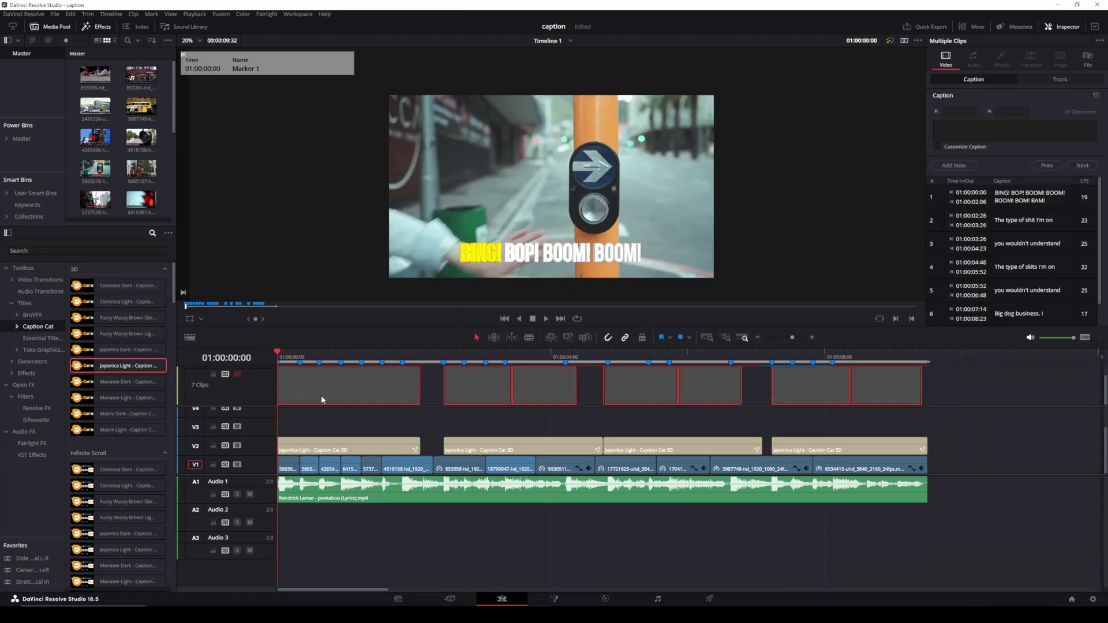
key("Delete")
left_click(40, 280)
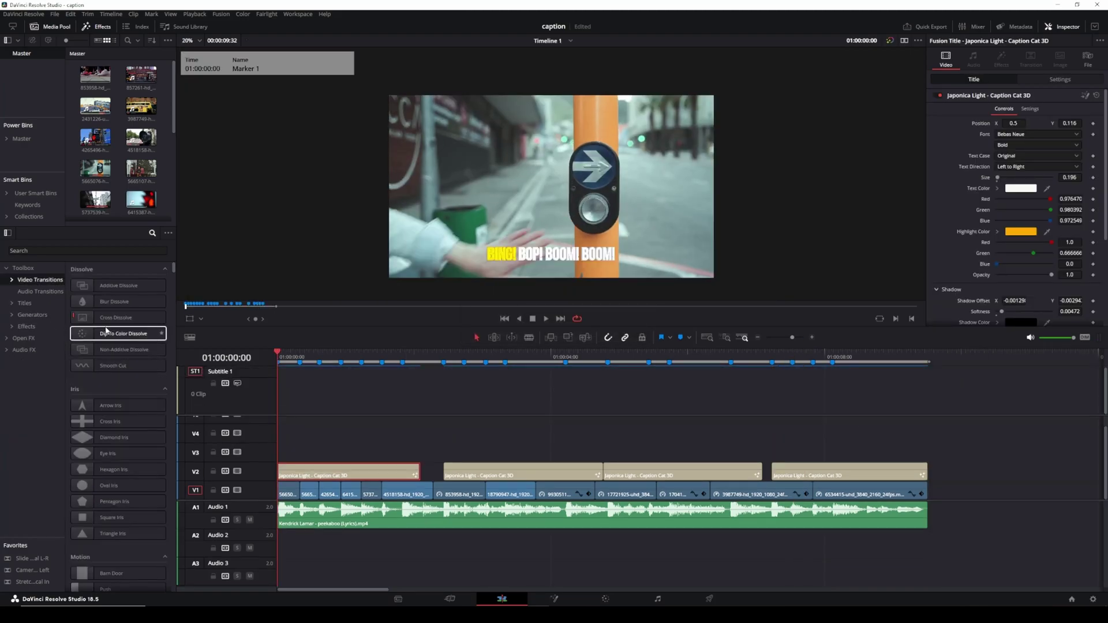
Put an Adjustment Clip at the start of V2 and move the caption titles to V3.
left_click(26, 327)
mouse_move(117, 285)
left_mouse_down()
mouse_move(317, 445)
mouse_move(772, 479)
mouse_move(783, 458)
left_mouse_up()
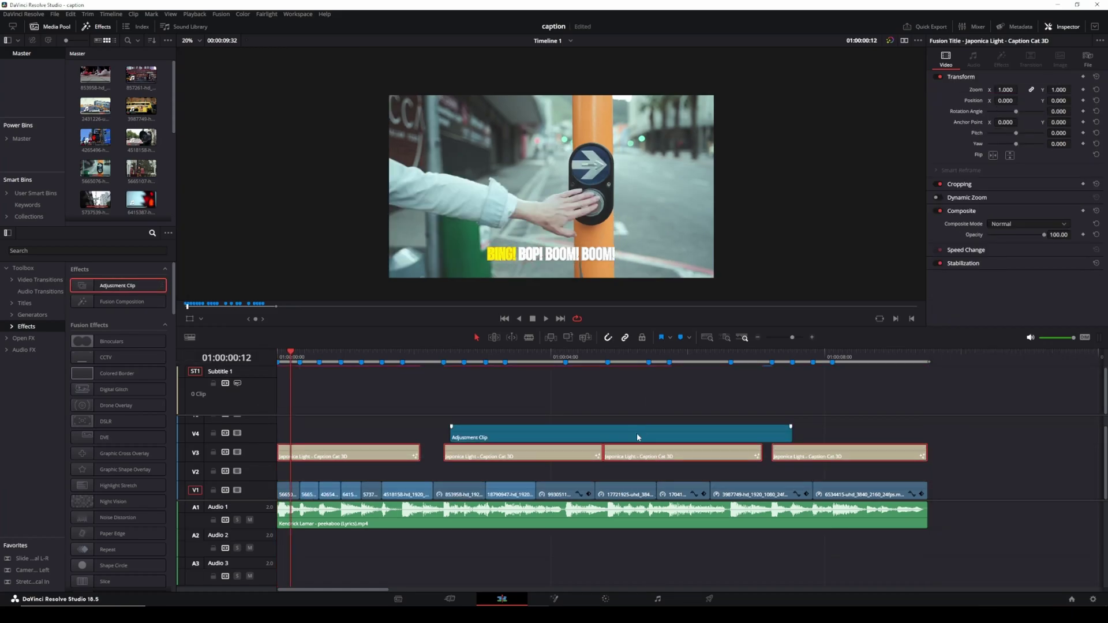
mouse_move(636, 433)
left_mouse_down()
mouse_move(549, 479)
mouse_move(464, 476)
left_mouse_up()
left_click(294, 456)
scroll(322, 411, "up", 3)
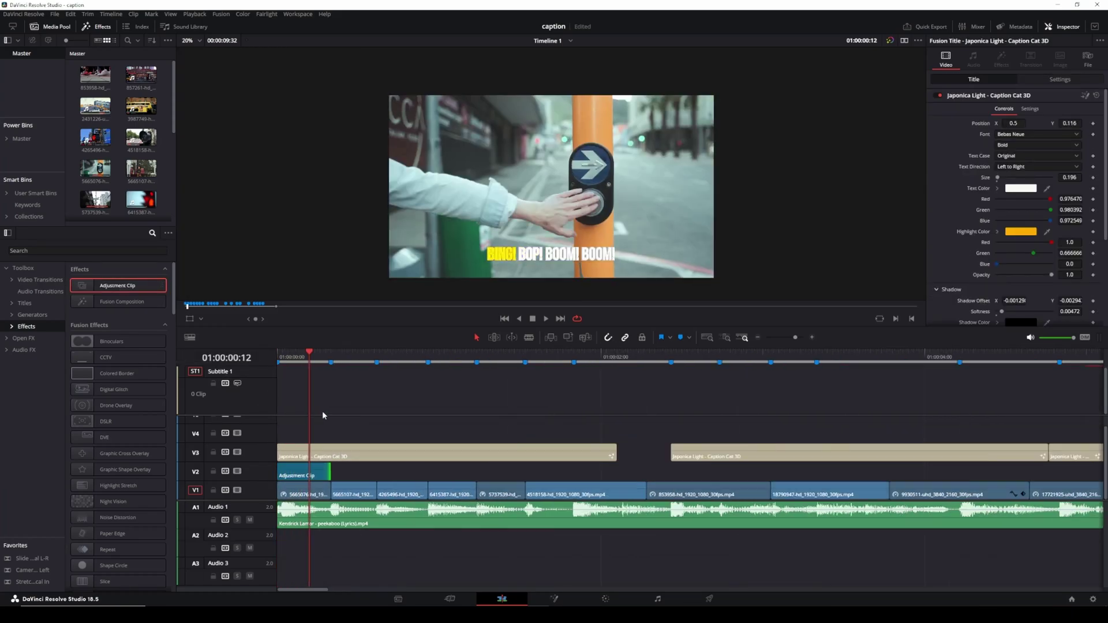
Select the V2 Adjustment Clip on the Color page and add a serial correction node.
left_click(303, 476)
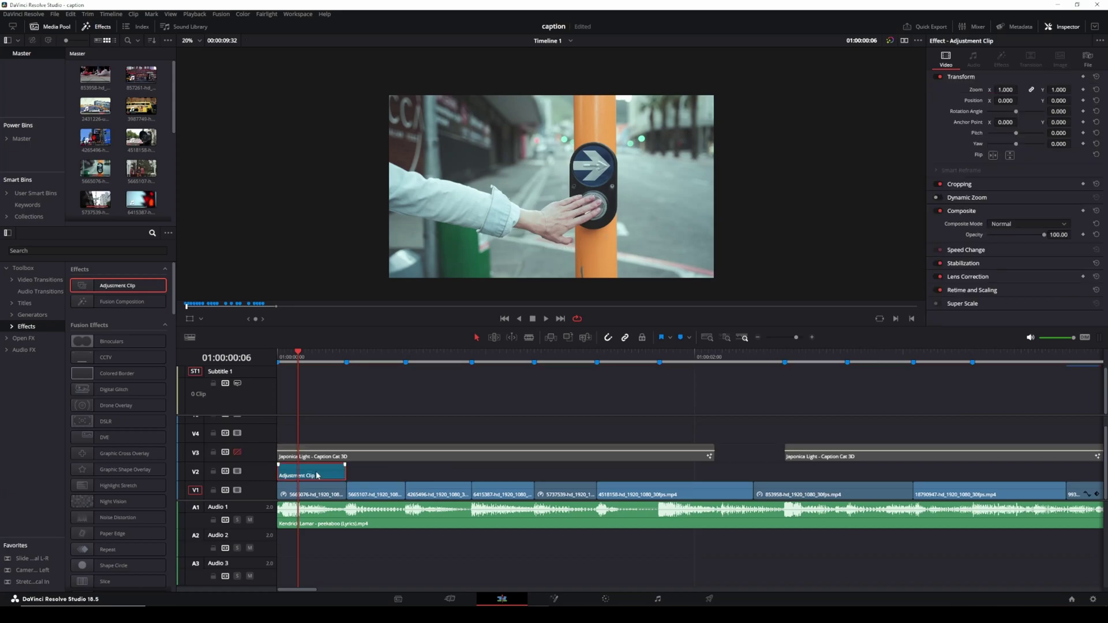
left_click(605, 598)
key("alt+s")
key("alt+s")
left_click(63, 399)
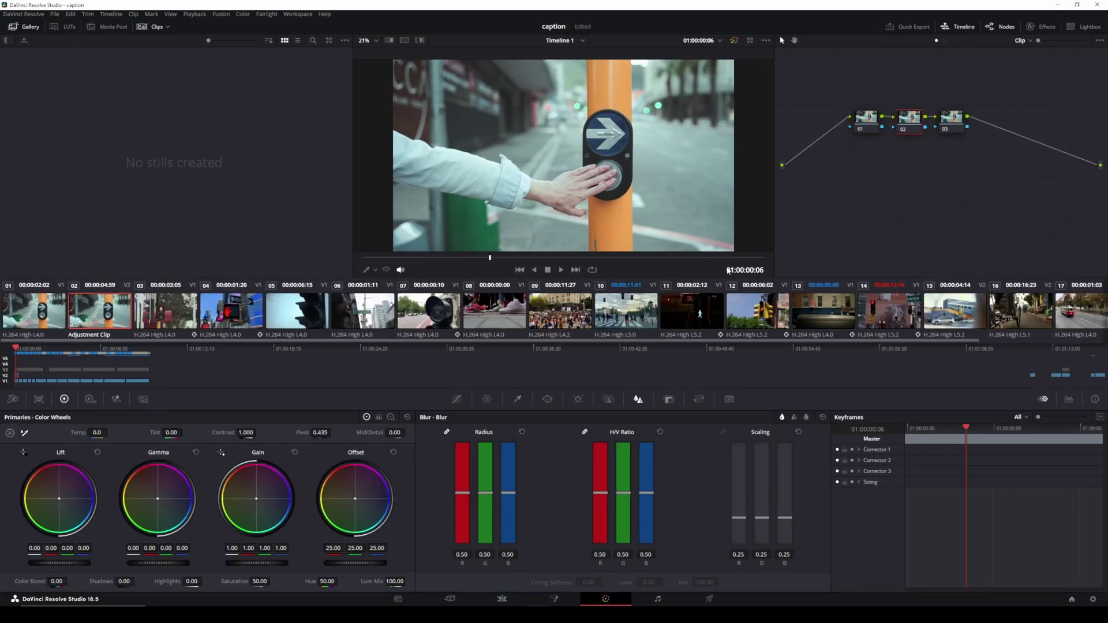
Add a parallel qualifier node and lower Light exposure in the HDR wheels.
key("alt+p")
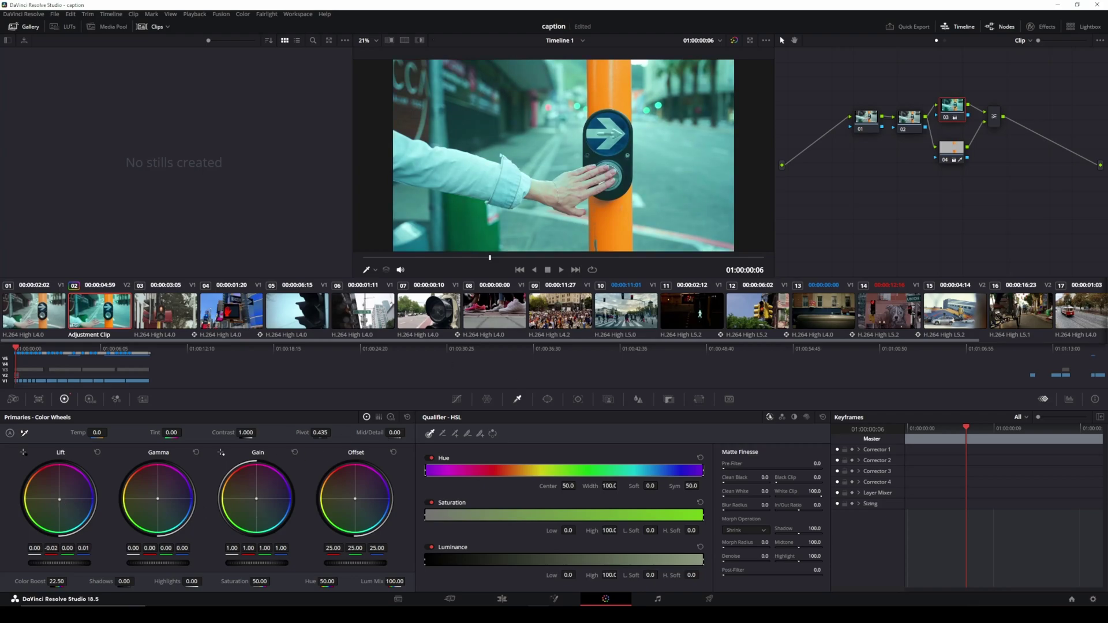
left_click(89, 400)
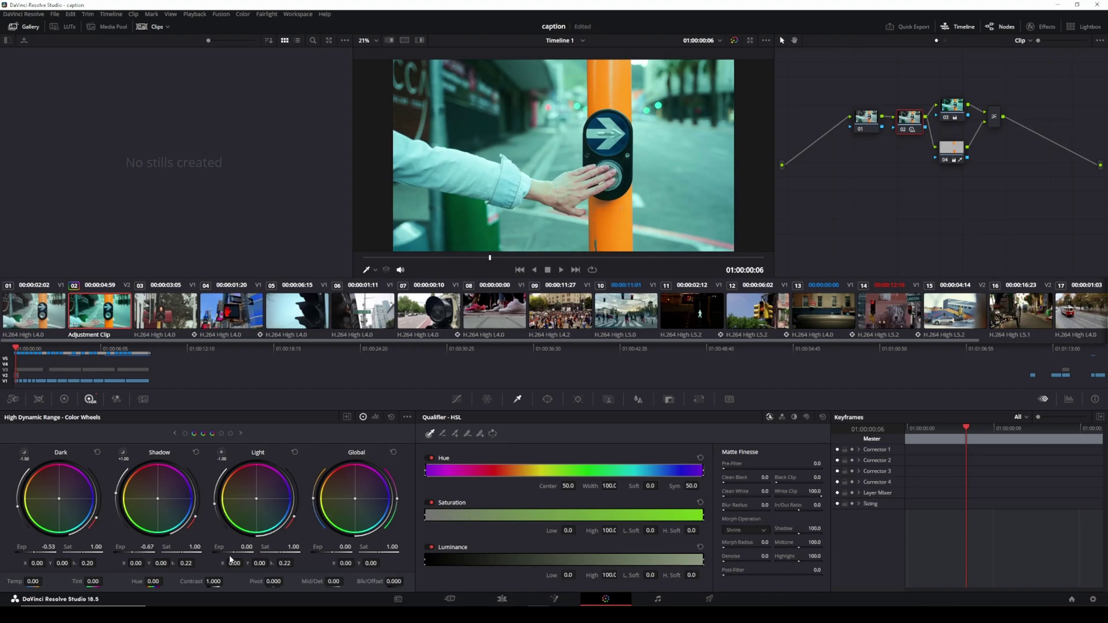
left_click_drag(229, 555, 199, 555)
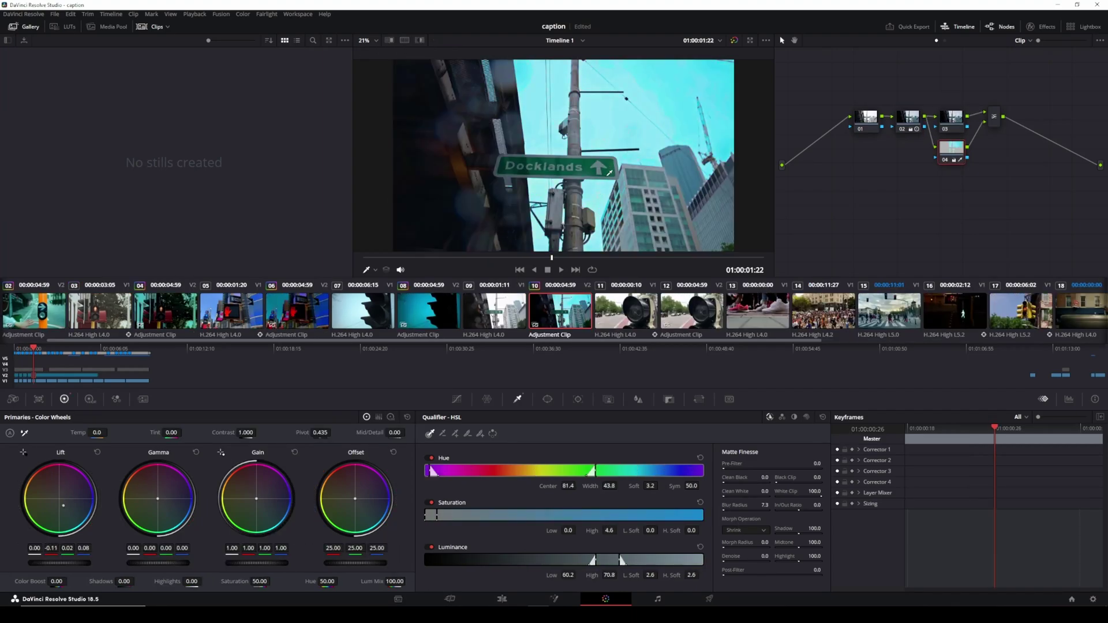
Shift the midtones toward cyan, drop Shadows to -19.5 and lower Highlights.
left_click_drag(157, 500, 152, 502)
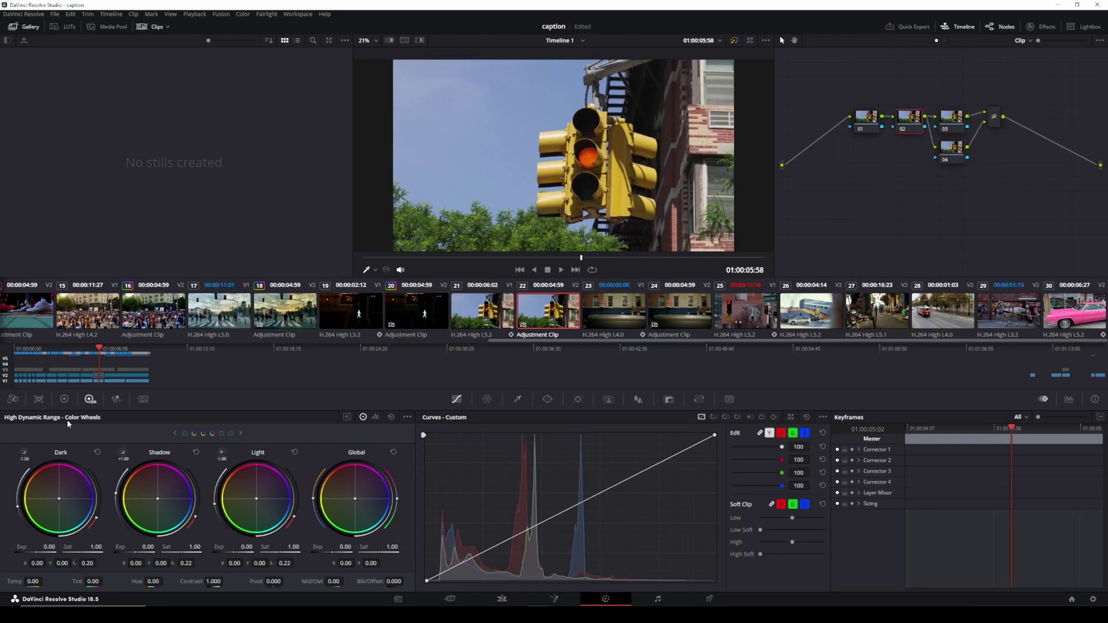
left_click_drag(138, 585, 122, 585)
left_click_drag(191, 581, 205, 581)
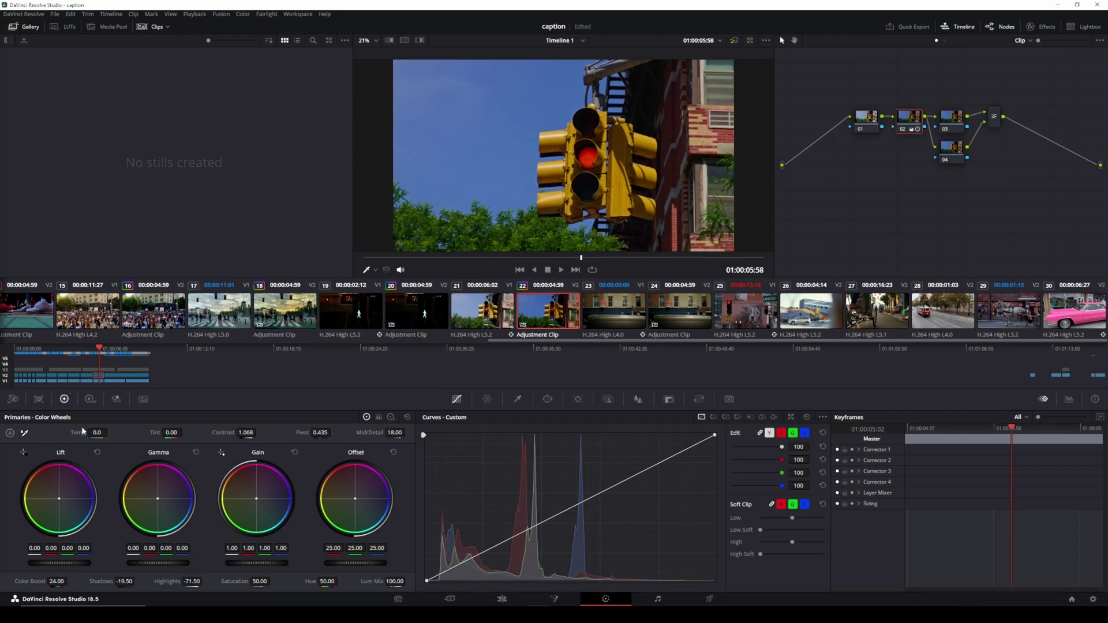